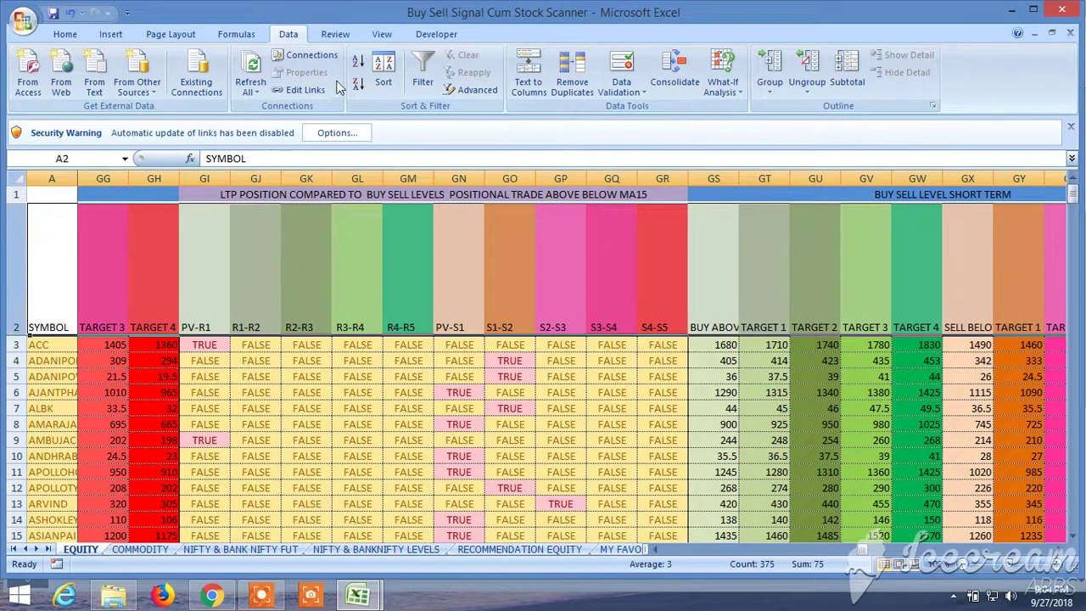
- Turn on filtering for the header row and filter the Probability 3 SELL column to show only 0
click(422, 76)
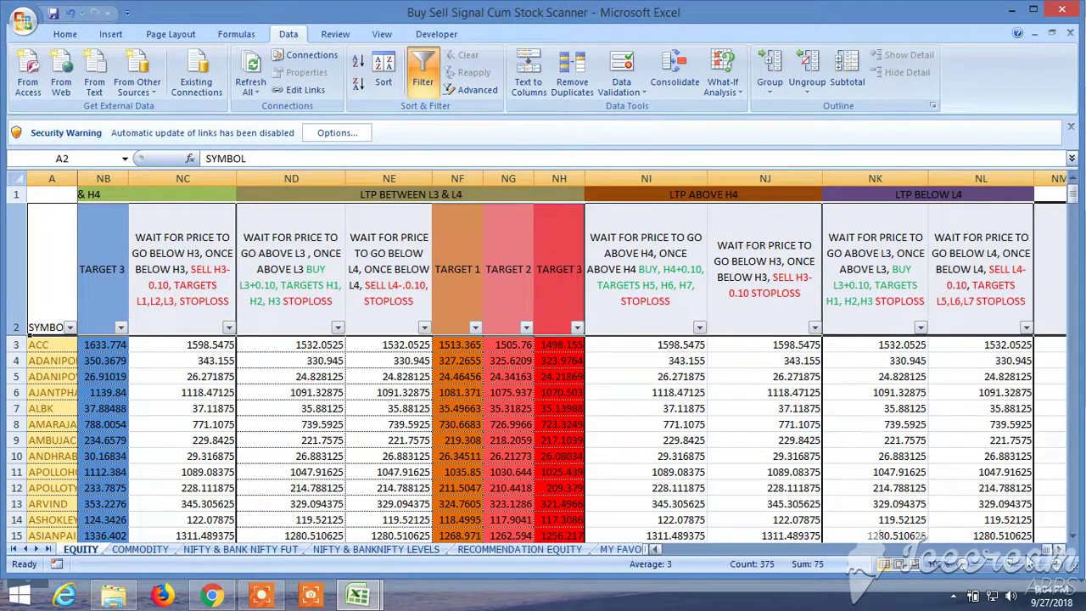
drag(1057, 557, 959, 572)
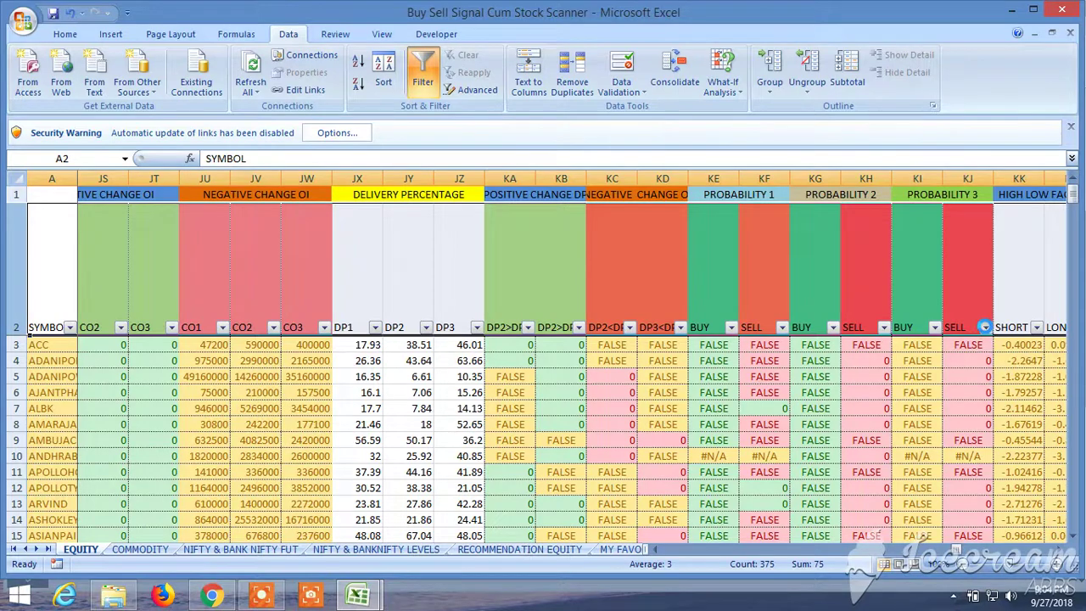
click(984, 326)
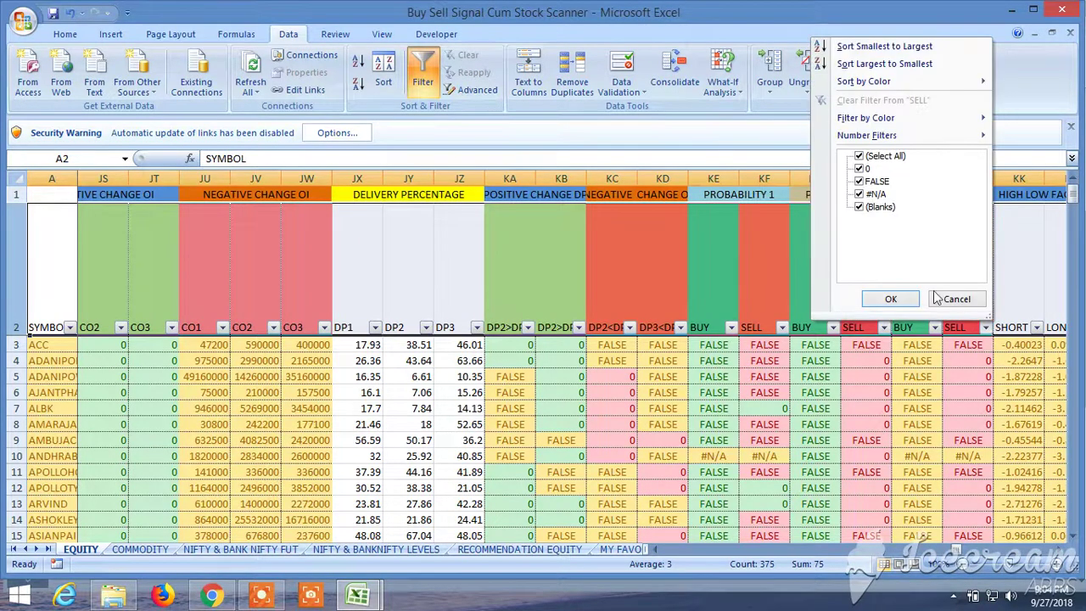
click(860, 207)
click(866, 195)
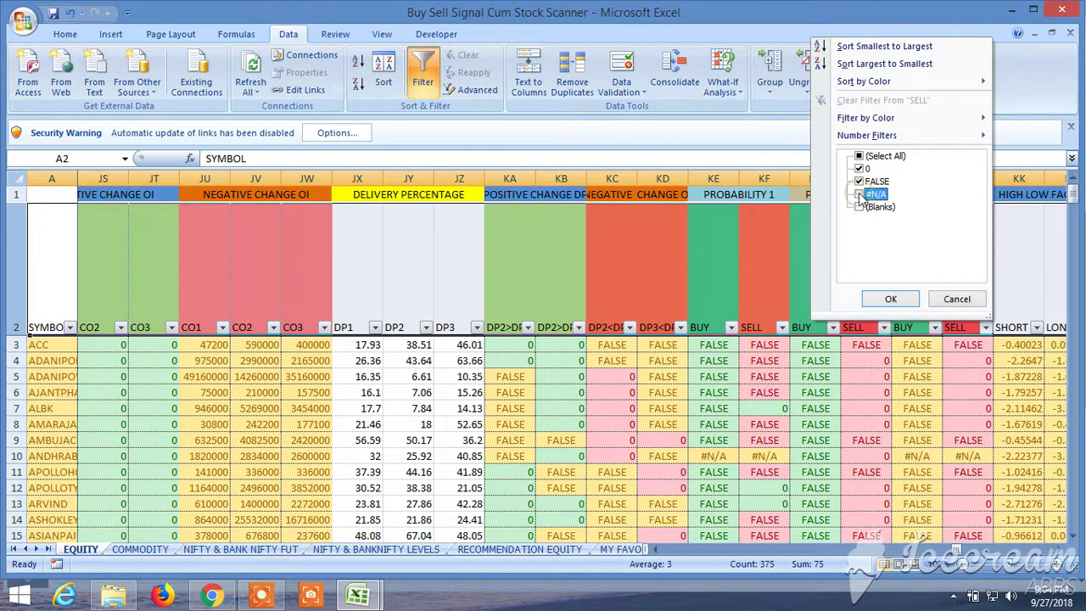
click(860, 182)
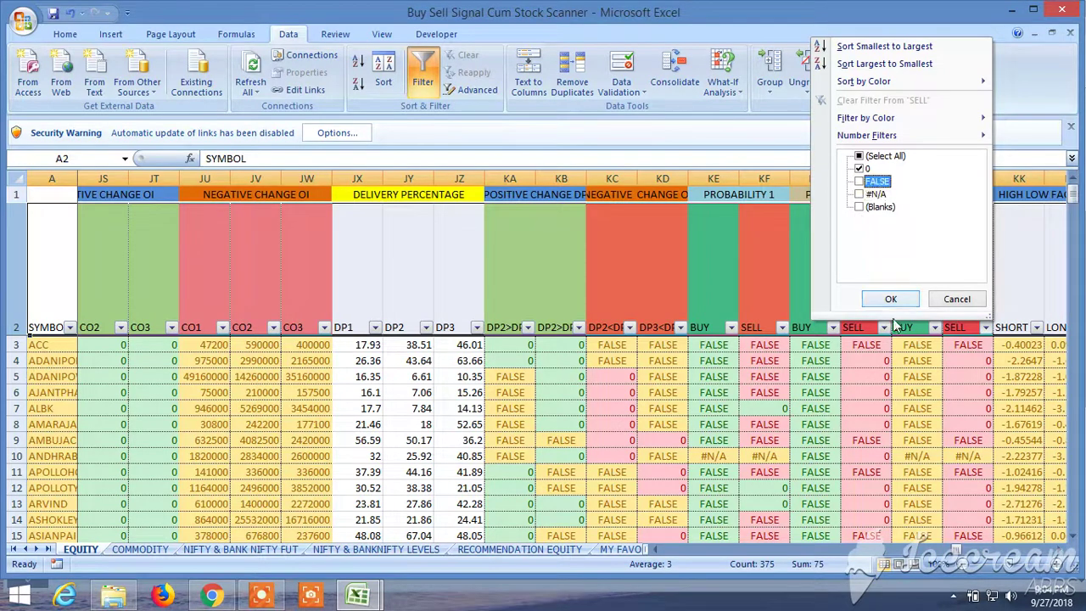
click(891, 299)
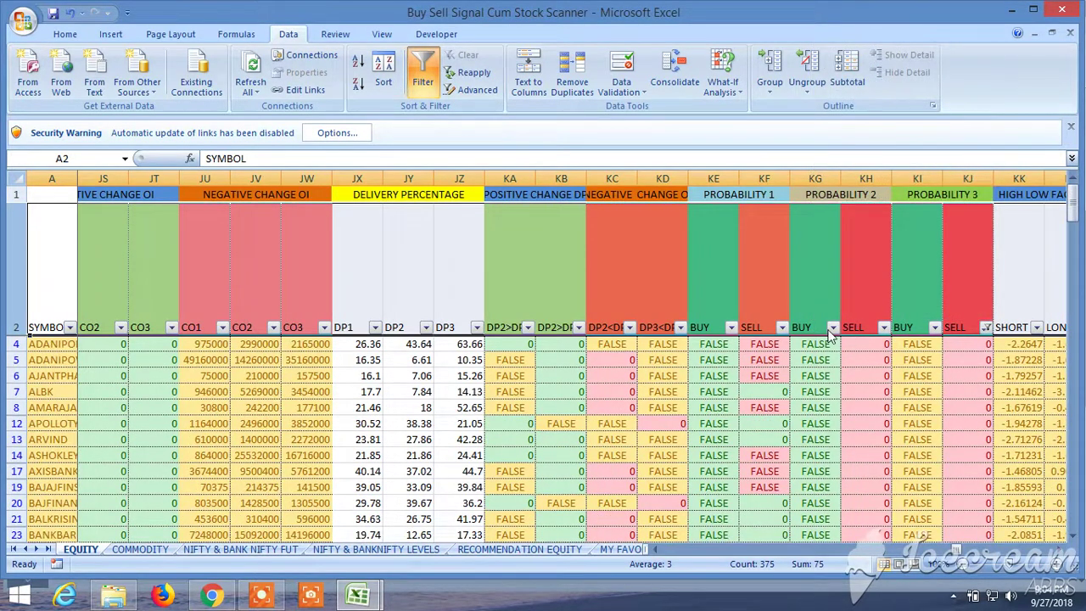
- Filter the SELL columns of Probability 2 and Probability 1 to show only 0
click(884, 326)
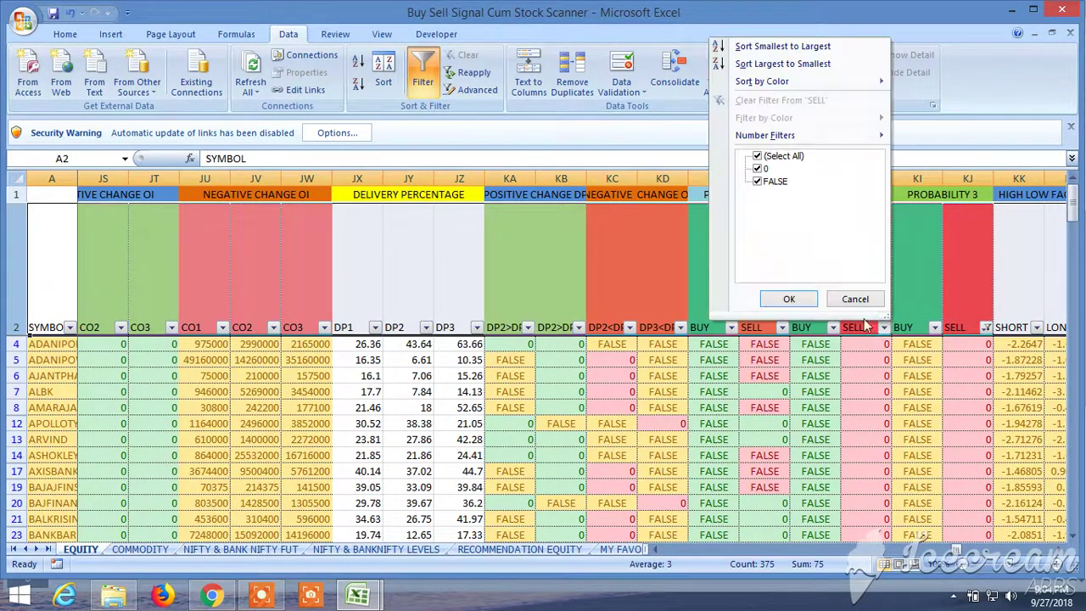
click(760, 182)
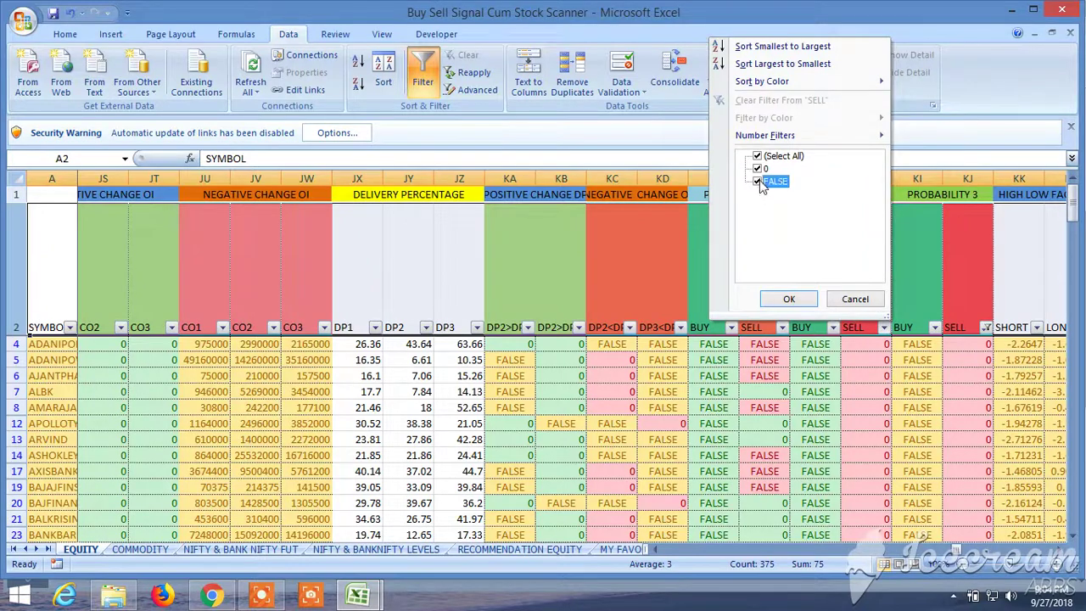
click(791, 299)
click(781, 327)
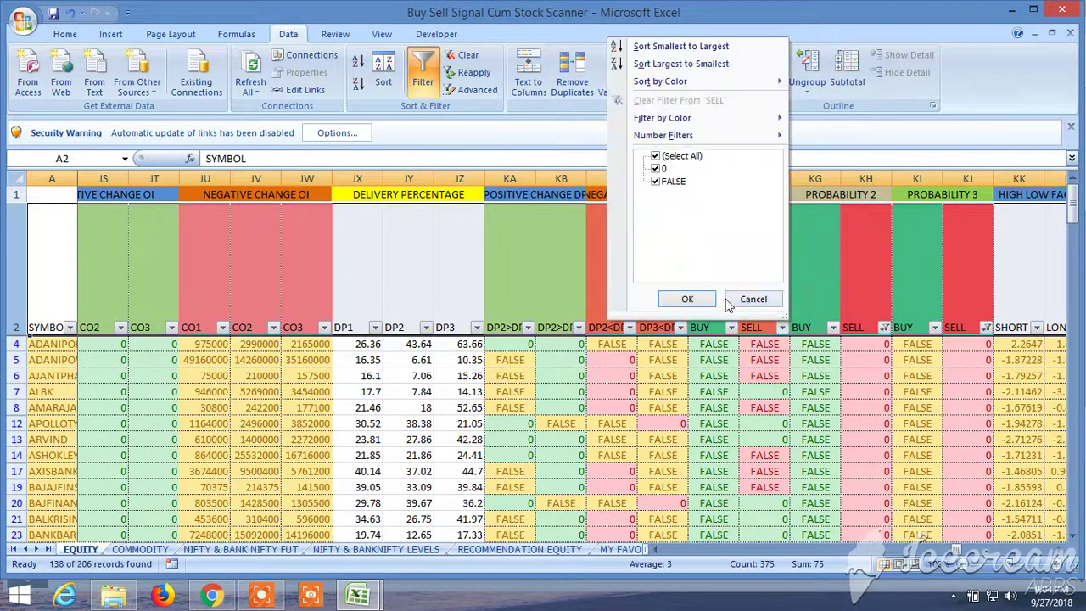
click(656, 183)
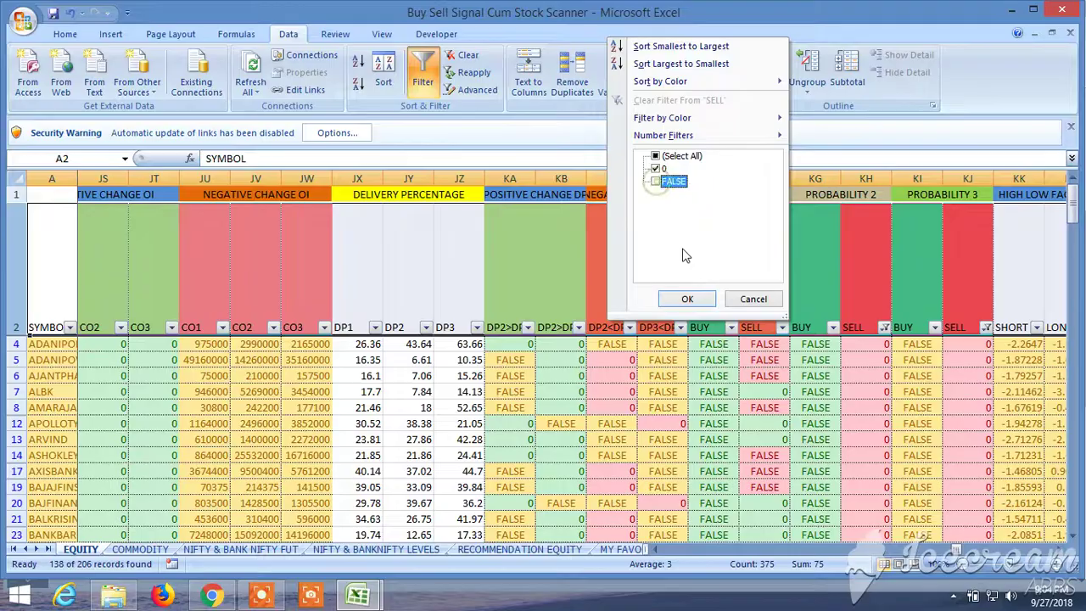
click(687, 299)
drag(955, 538, 666, 558)
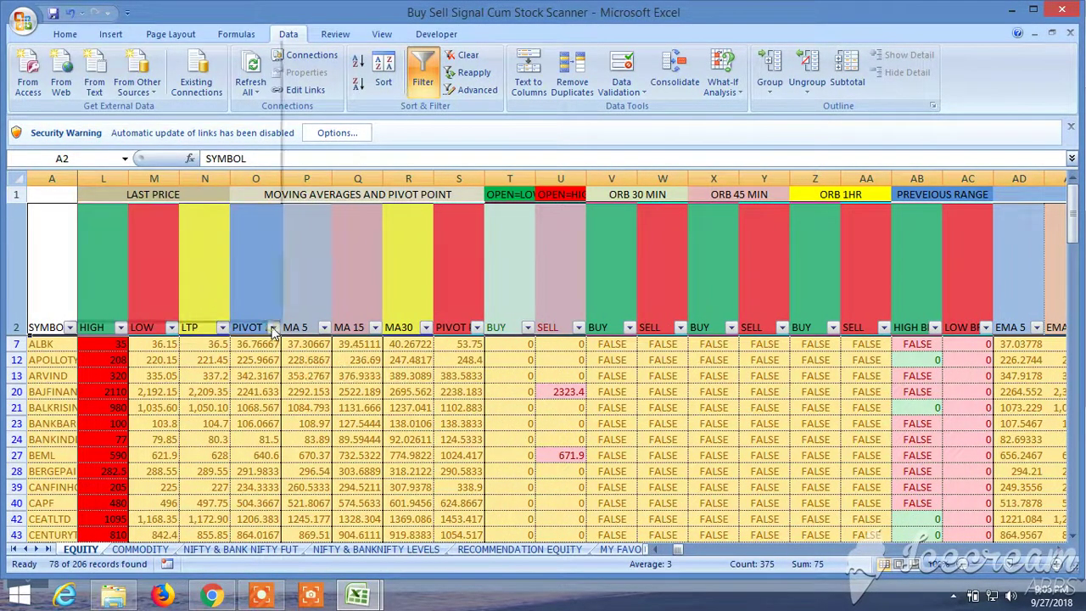
click(273, 327)
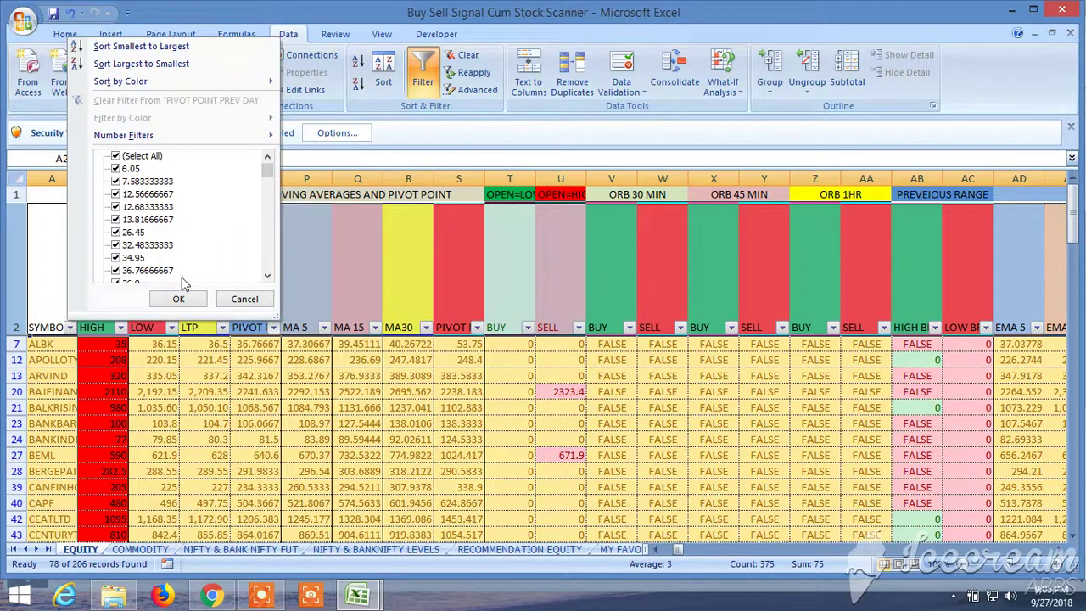
mouse_move(156, 141)
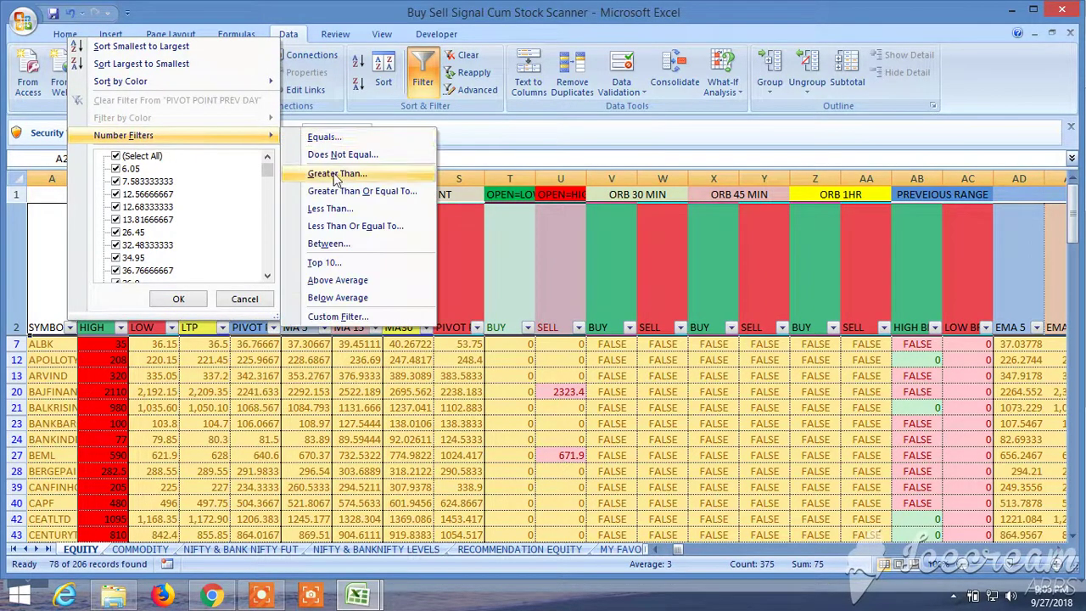
click(337, 174)
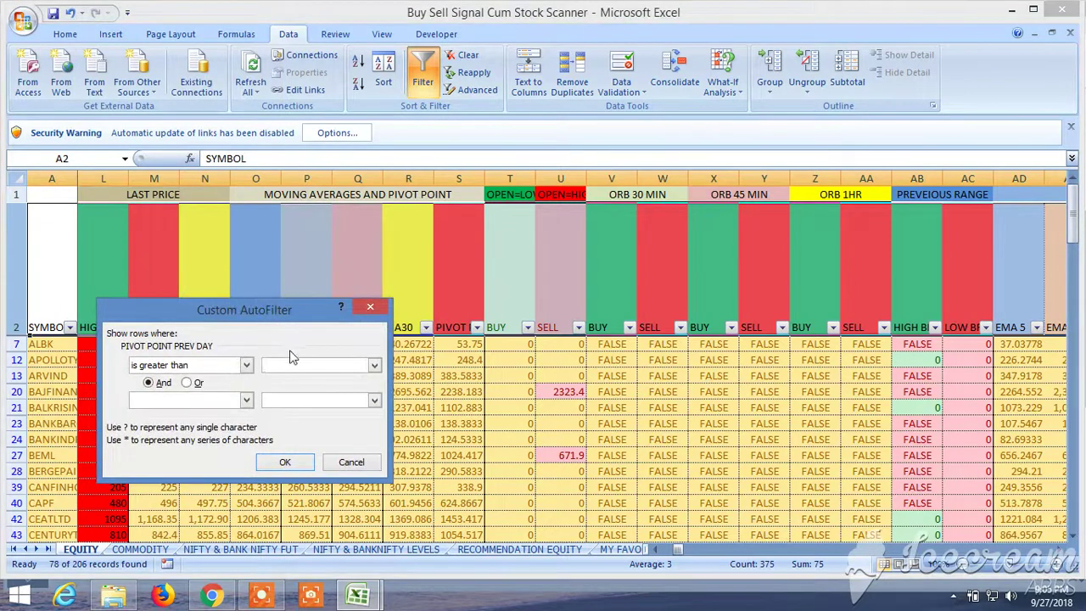
click(372, 307)
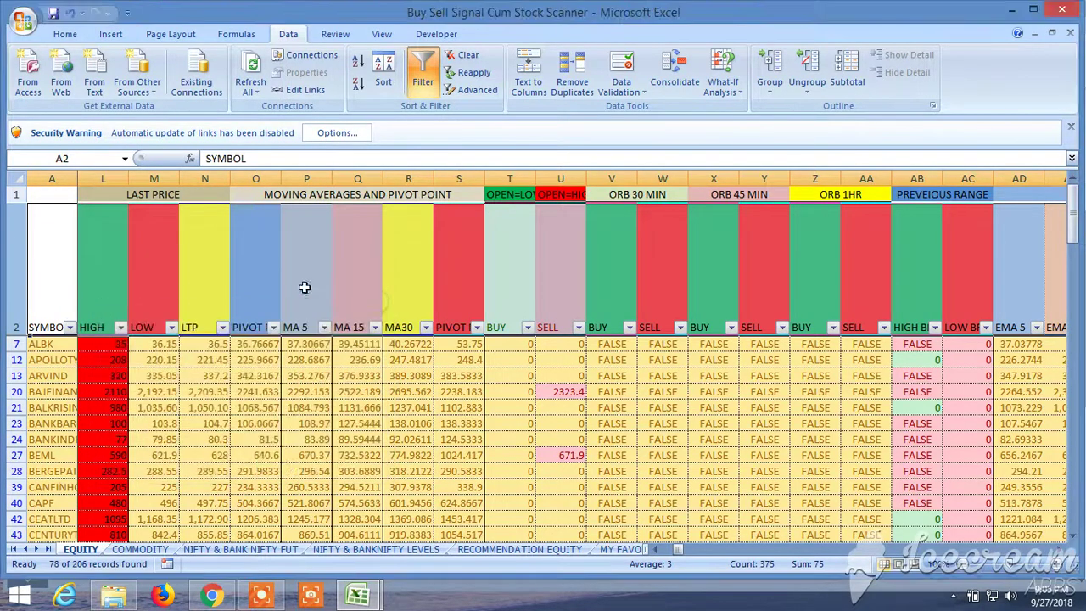
- Filter the LTP column under Last Price to show only values greater than 100
click(221, 328)
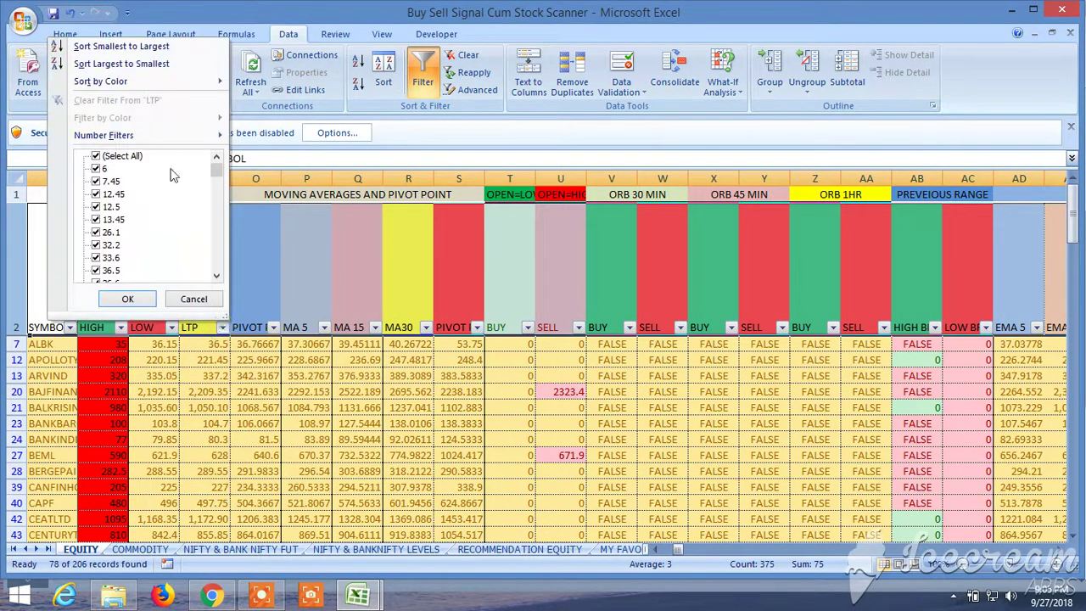
mouse_move(157, 136)
click(288, 174)
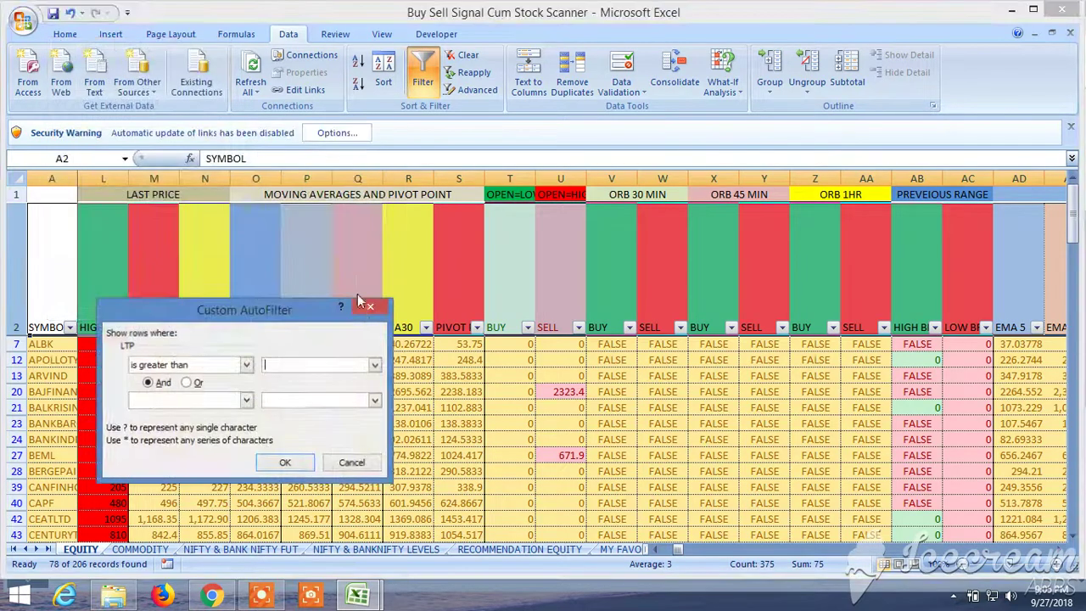
text(100)
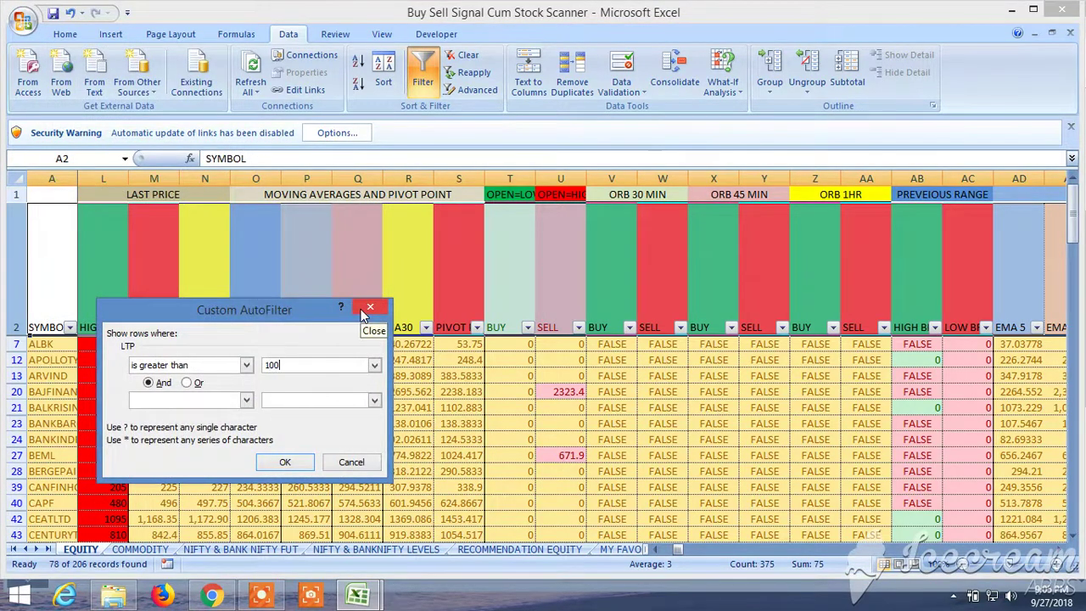
click(285, 461)
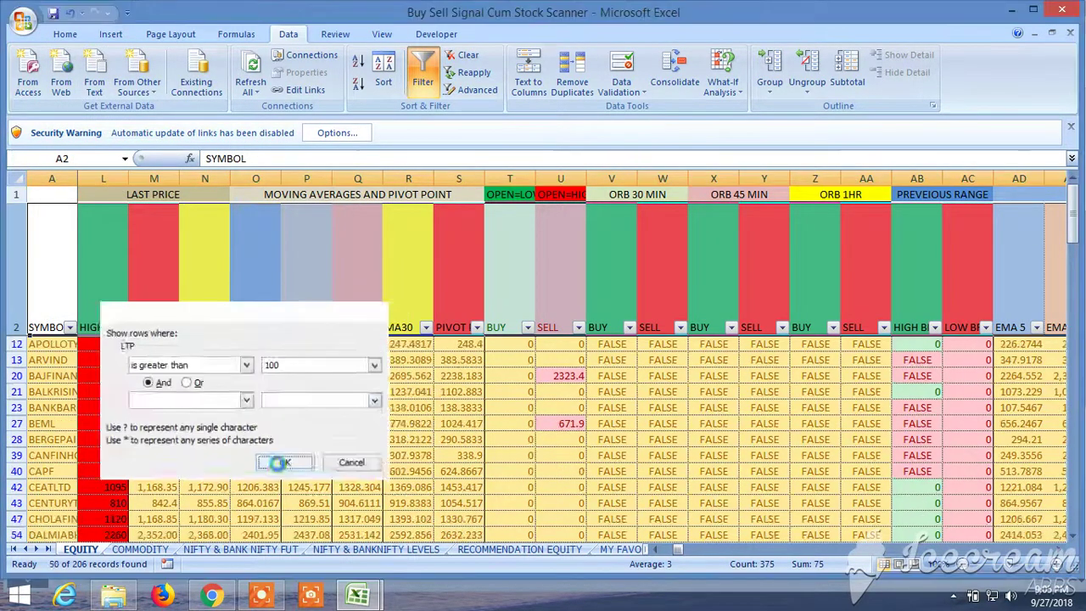
- Examine the EMA values and EMA crossover signals across the filtered stocks
click(1060, 550)
click(1060, 550)
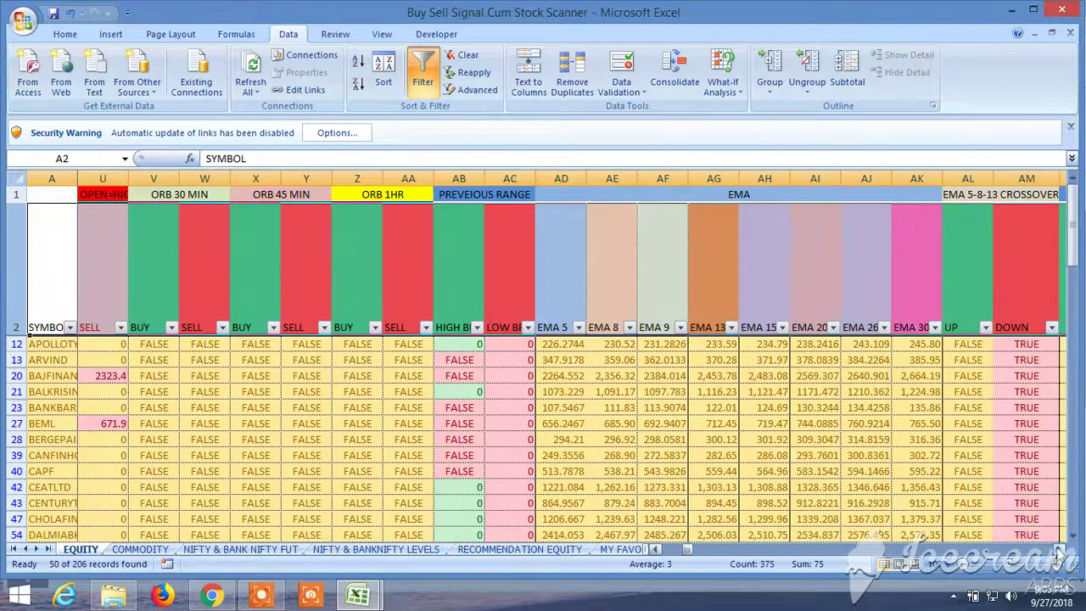
click(1060, 550)
click(1060, 550)
scroll(869, 465, down, 4)
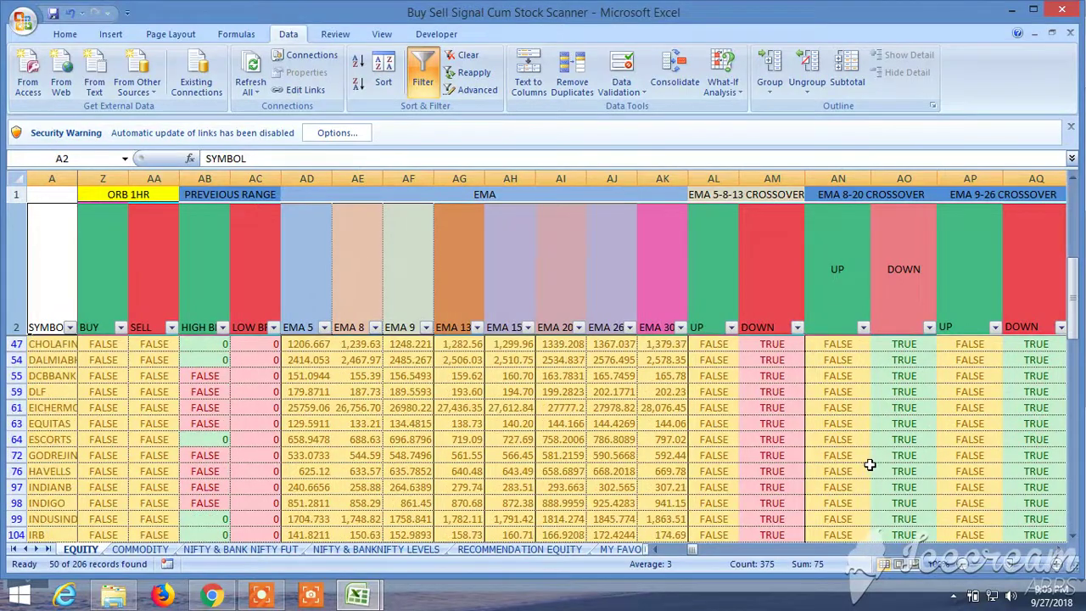
scroll(870, 465, up, 4)
scroll(870, 465, down, 14)
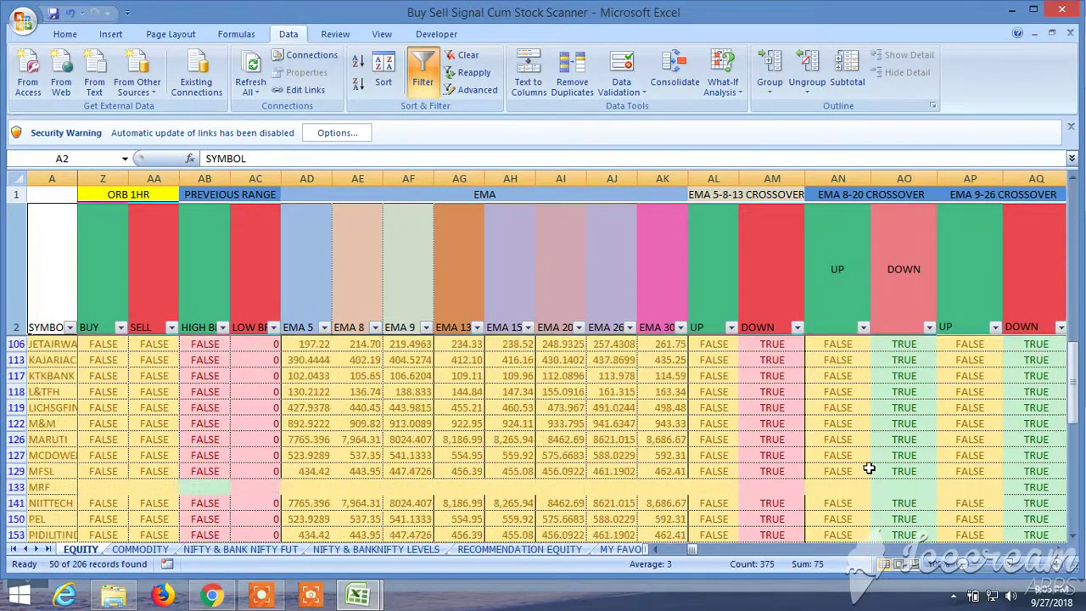
scroll(870, 468, up, 14)
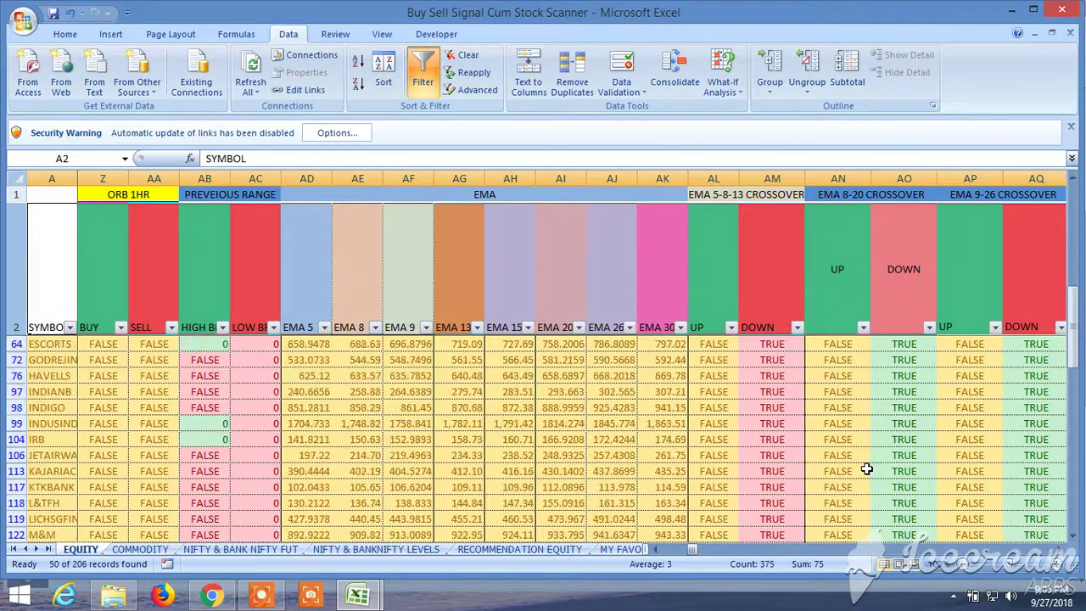
- Filter the "LTP close to lower band of PC" column to show only TRUE
click(1060, 553)
click(1060, 553)
click(1060, 552)
click(1060, 552)
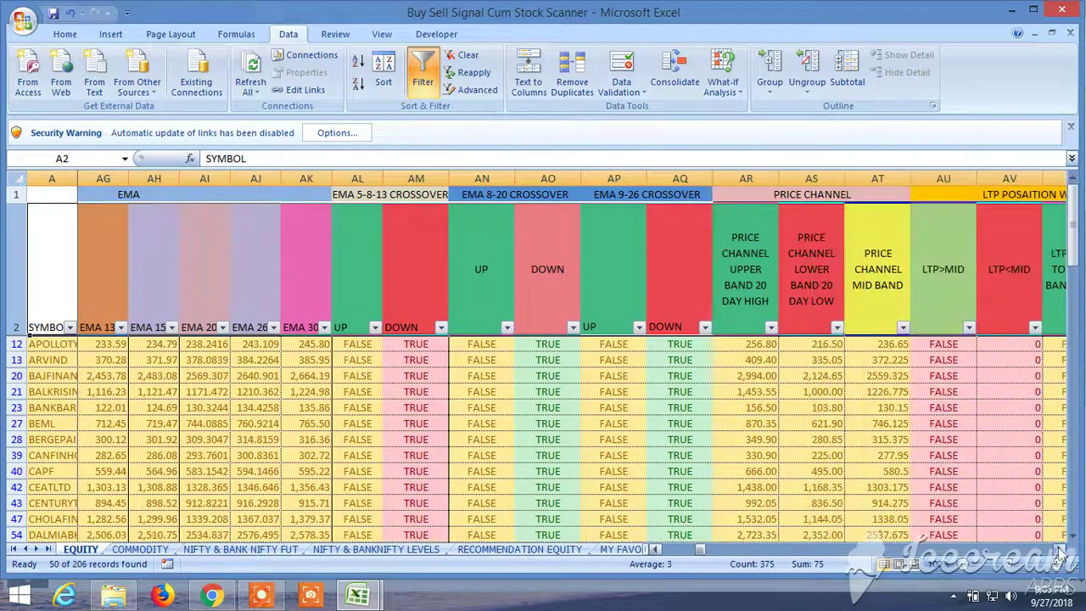
click(1060, 553)
click(1060, 553)
click(1060, 553)
click(1060, 553)
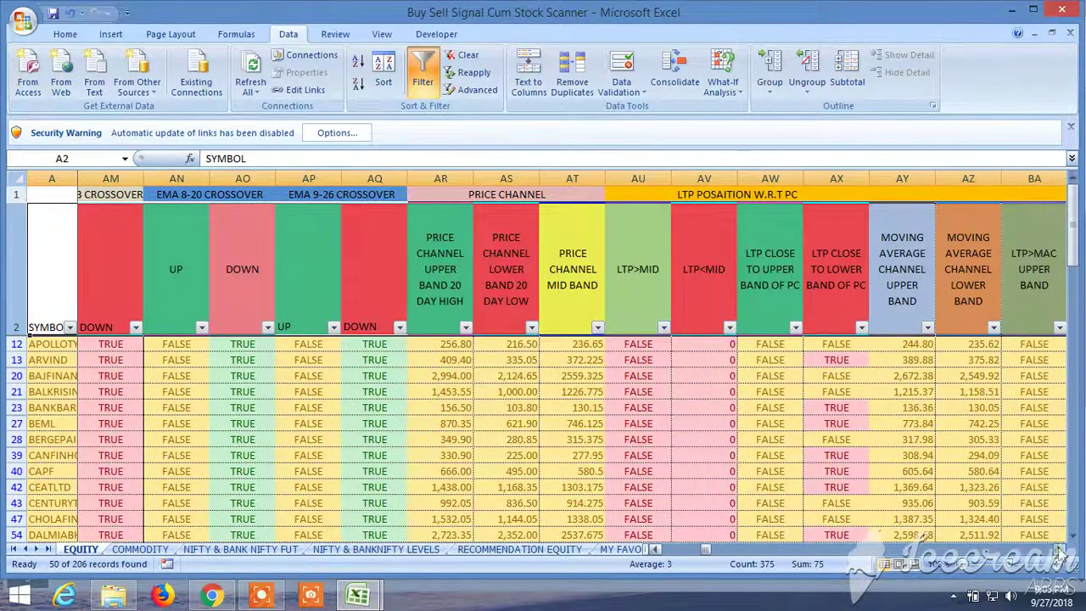
click(1060, 553)
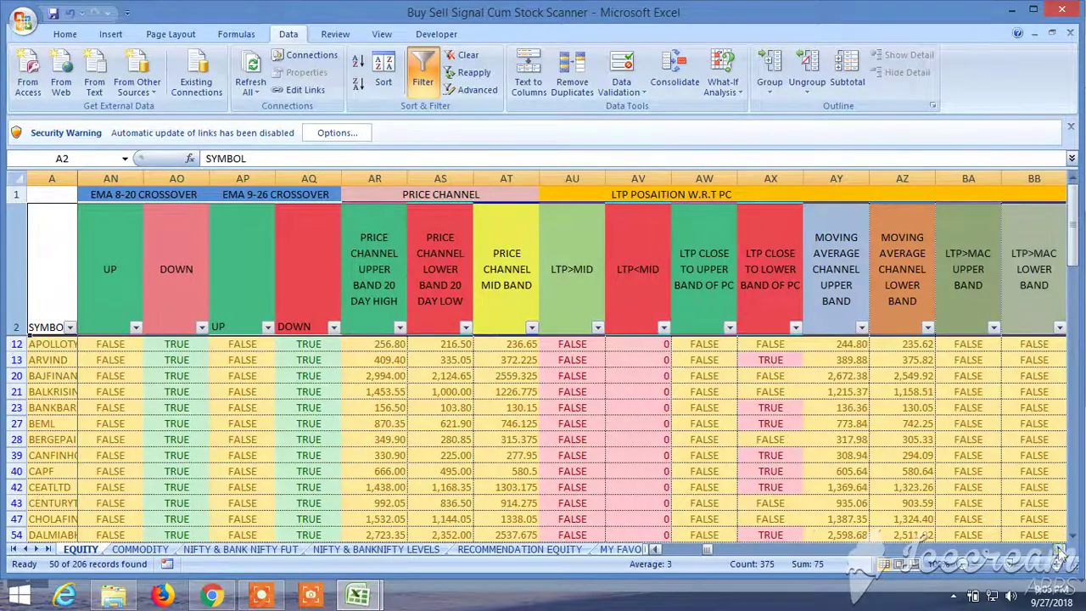
click(796, 329)
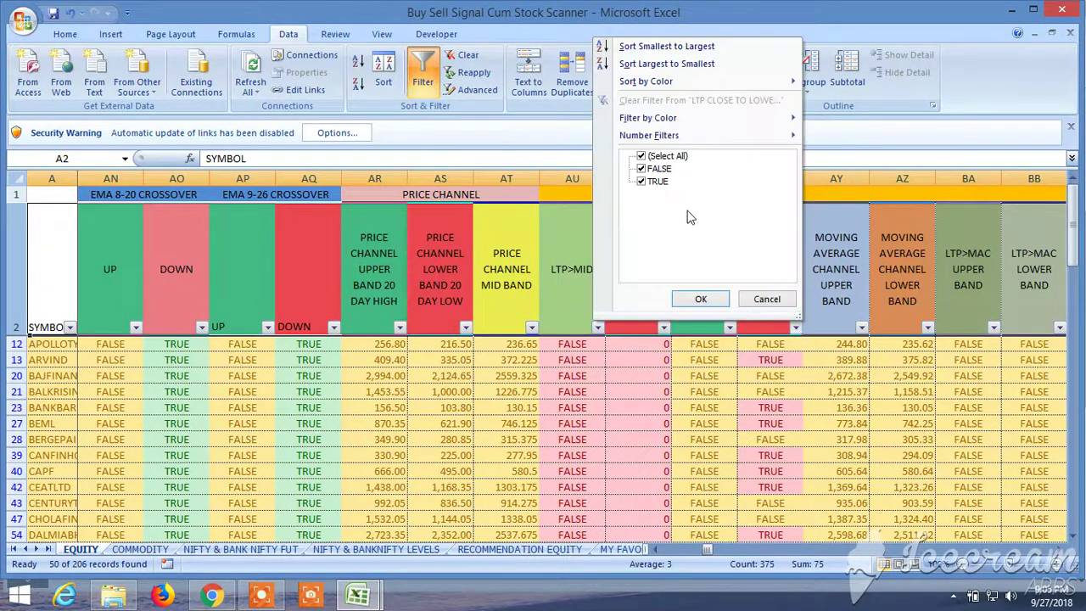
click(642, 169)
click(694, 301)
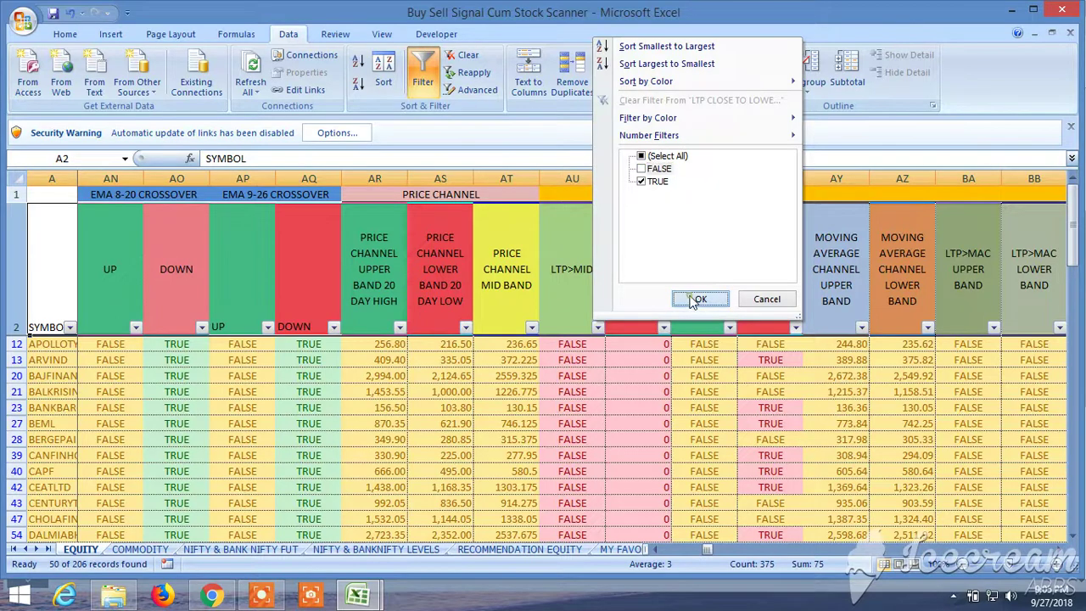
- Examine the moving average channel, Bollinger Band and Bollinger % B columns for the filtered stocks
click(1061, 550)
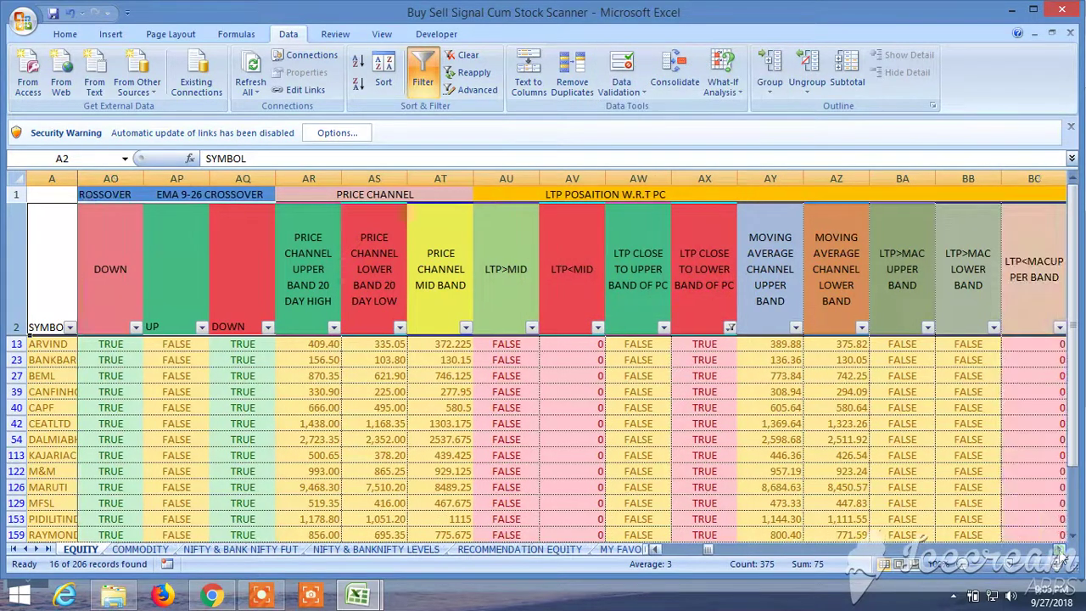
click(1061, 550)
click(1061, 549)
click(1061, 550)
click(1061, 550)
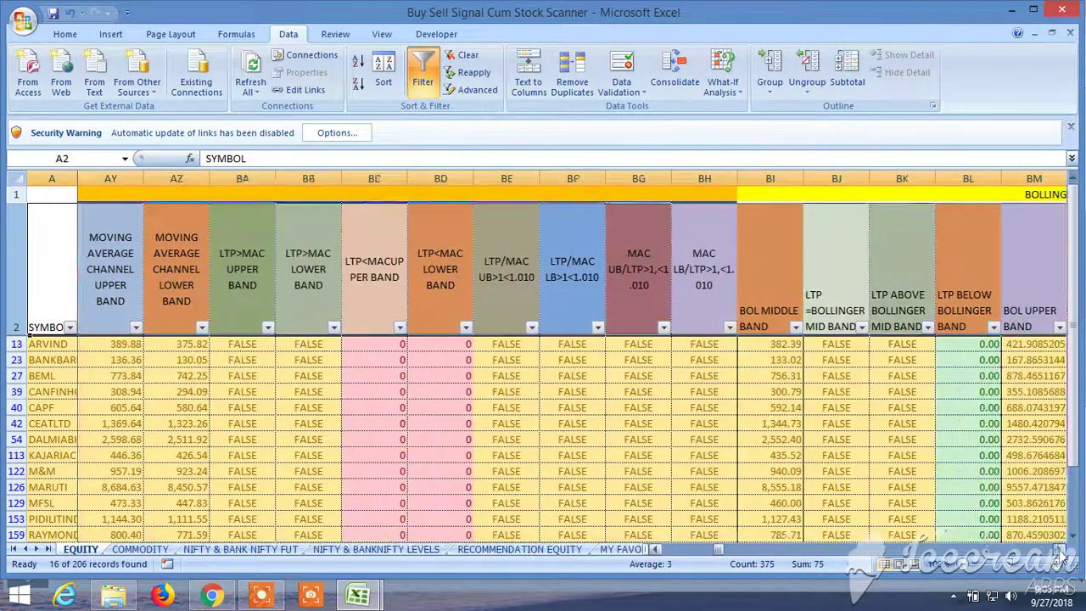
click(1060, 550)
click(1061, 550)
click(1061, 550)
click(1061, 550)
click(1061, 550)
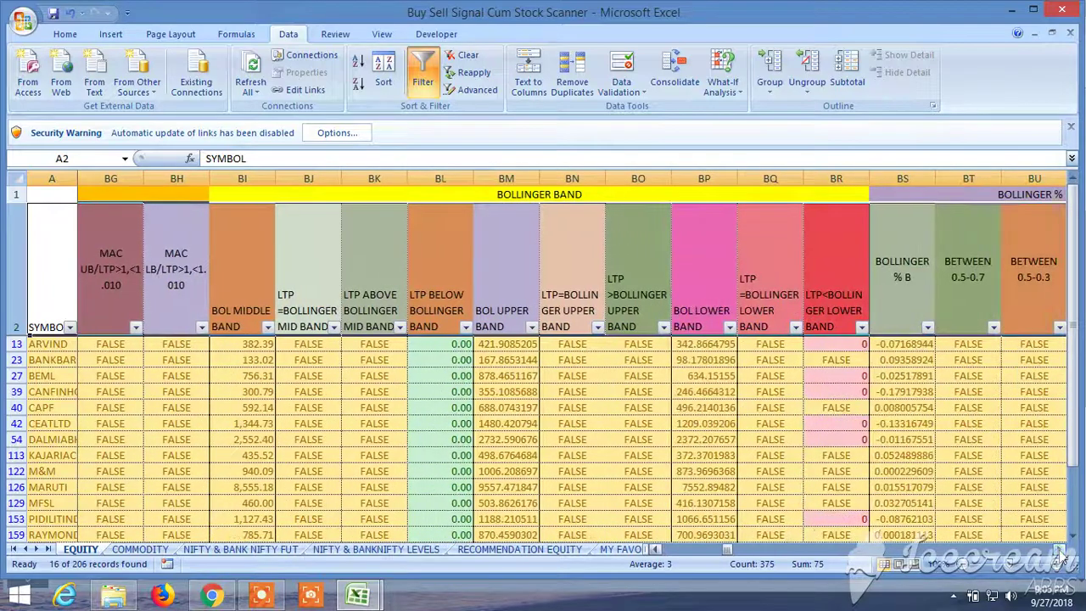
click(1061, 550)
click(1061, 550)
click(1061, 550)
click(1061, 550)
click(1061, 550)
click(1061, 550)
click(1061, 550)
click(1061, 550)
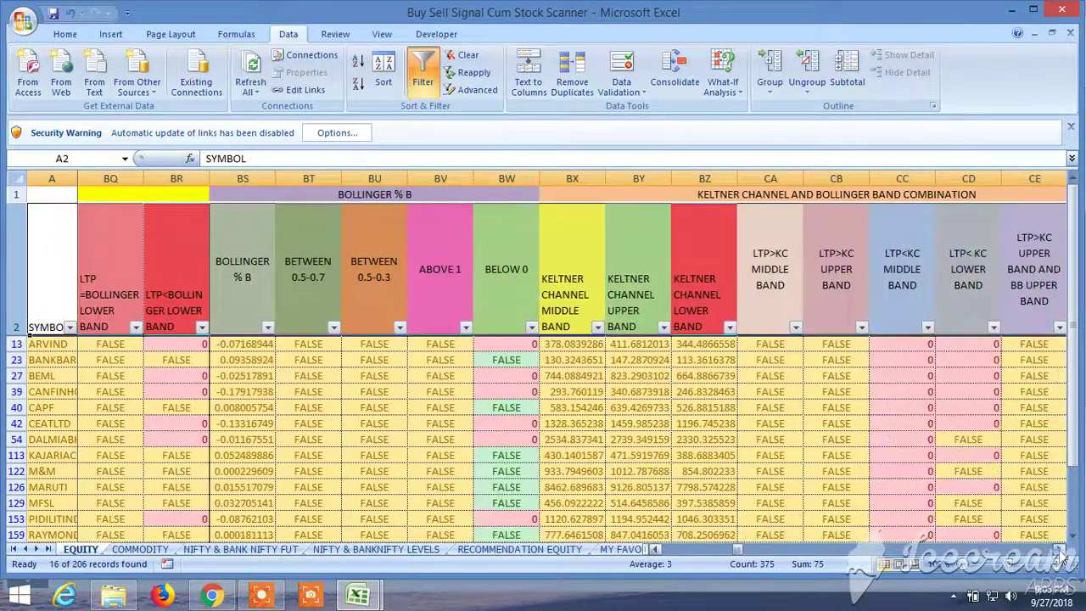
- Look over the Keltner channel, MACD, RSI and stochastic columns for the filtered stocks
click(1061, 550)
click(1061, 550)
click(1060, 550)
click(1061, 550)
click(1061, 550)
click(1061, 550)
click(1061, 550)
click(1061, 550)
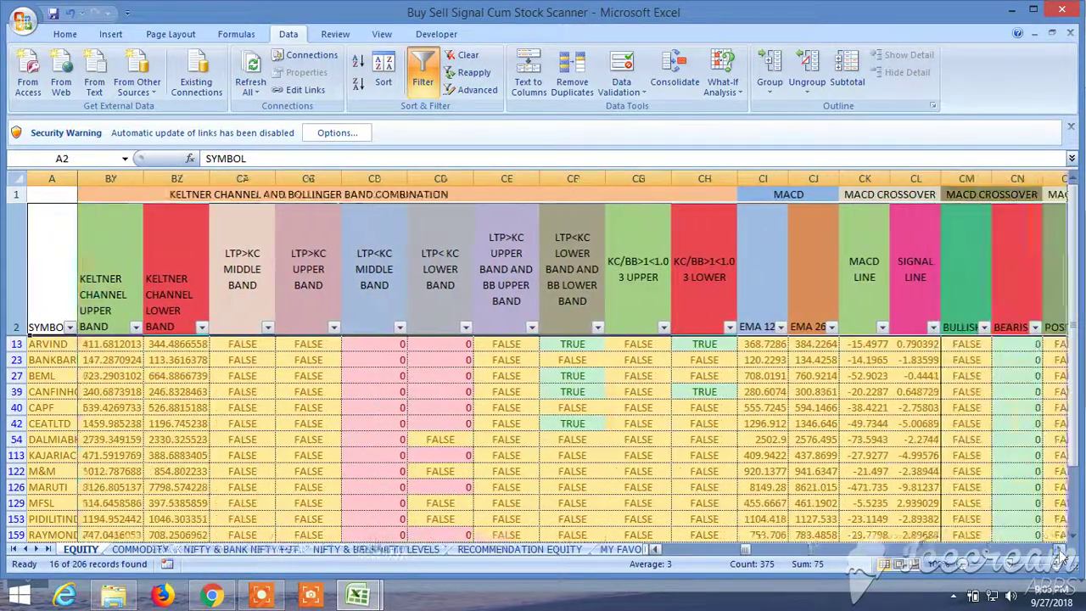
click(1061, 550)
click(1061, 550)
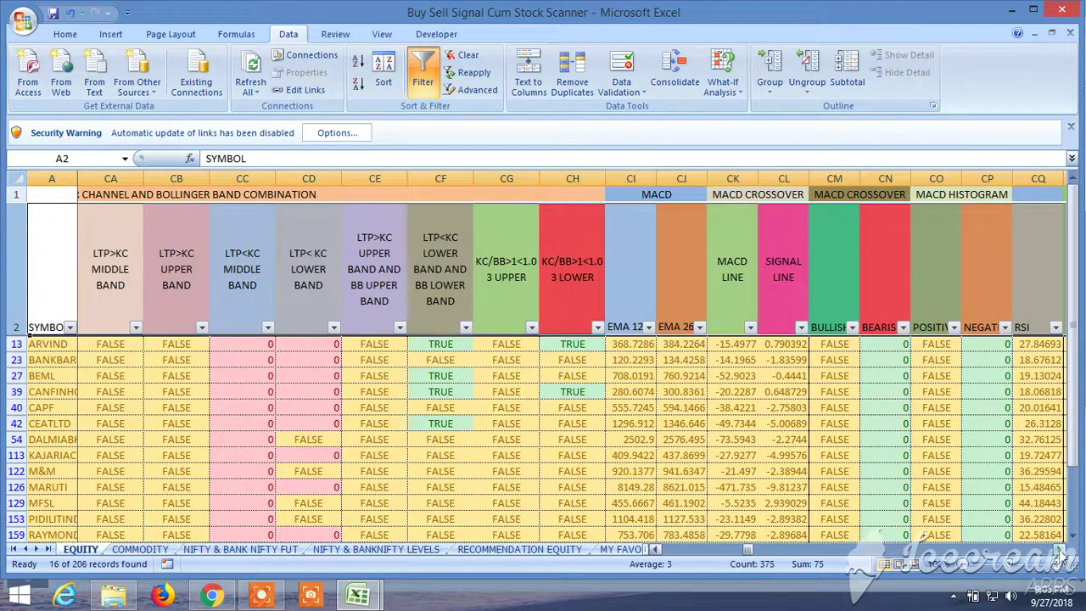
click(1061, 550)
click(1061, 550)
click(1061, 550)
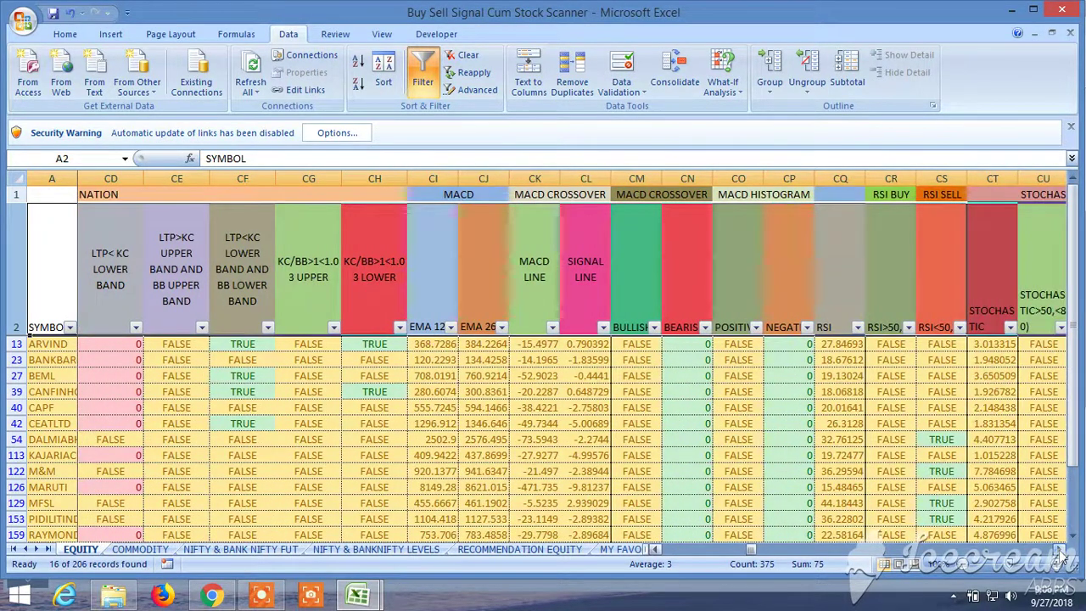
- Review the Keltner Channel and Bollinger Band Combination signals for every filtered stock down to the last row
click(657, 550)
click(657, 550)
click(657, 550)
click(657, 550)
click(657, 550)
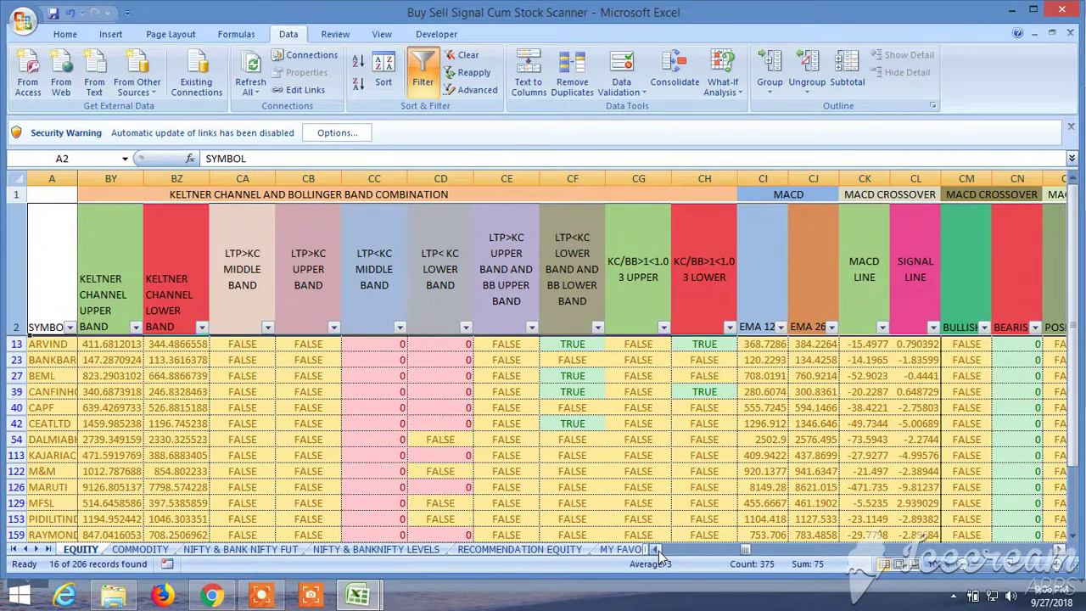
scroll(636, 413, down, 2)
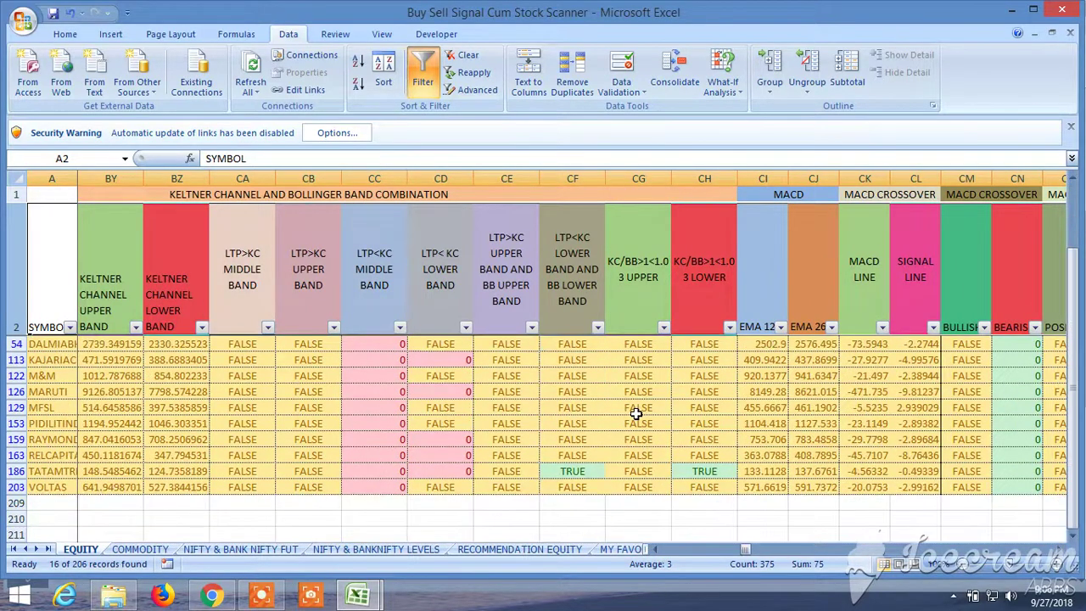
scroll(637, 413, up, 2)
scroll(709, 386, down, 2)
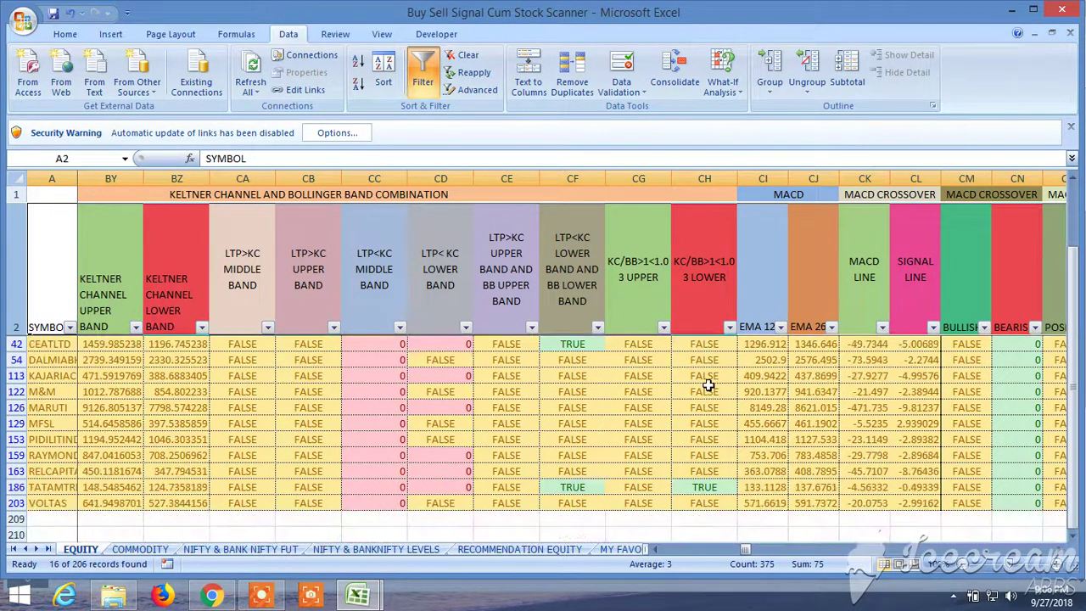
scroll(709, 386, up, 2)
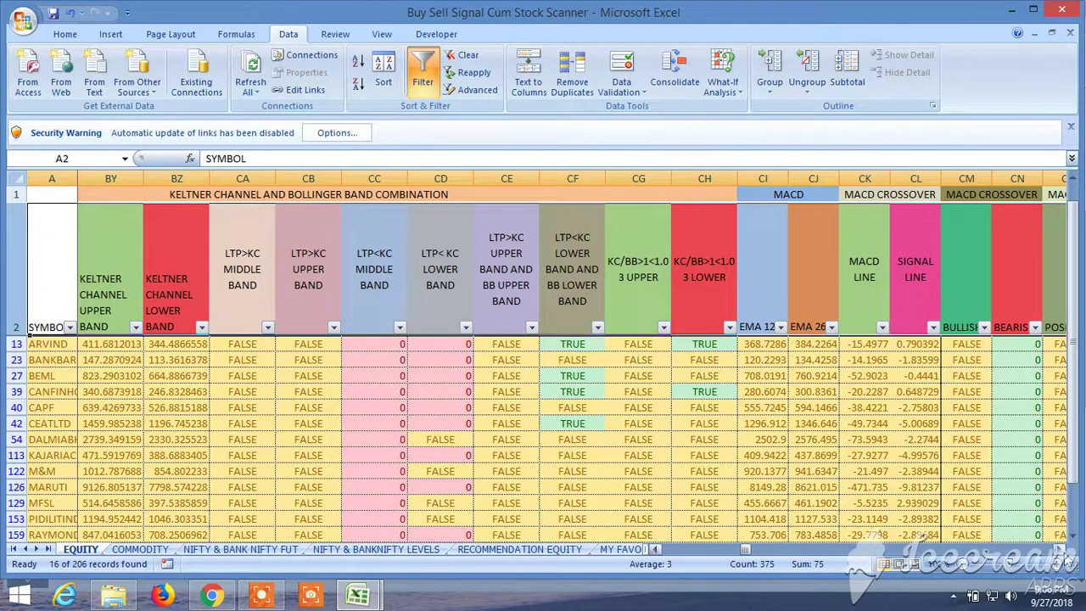
- Filter the "RSI<50,>30" column under RSI SELL to show only TRUE
scroll(1060, 550, right, 8)
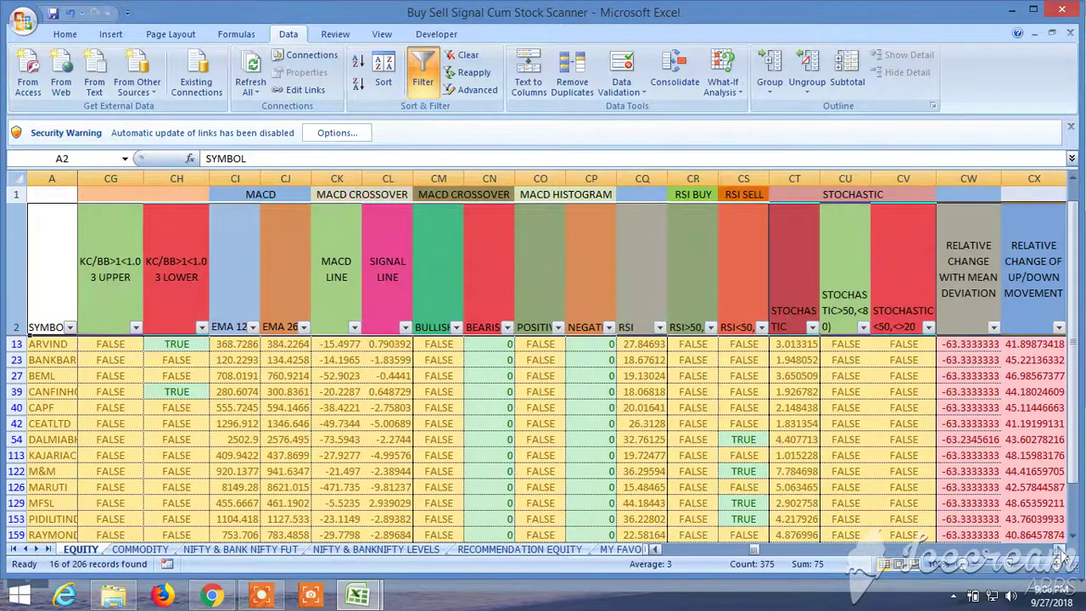
scroll(1061, 554, right, 3)
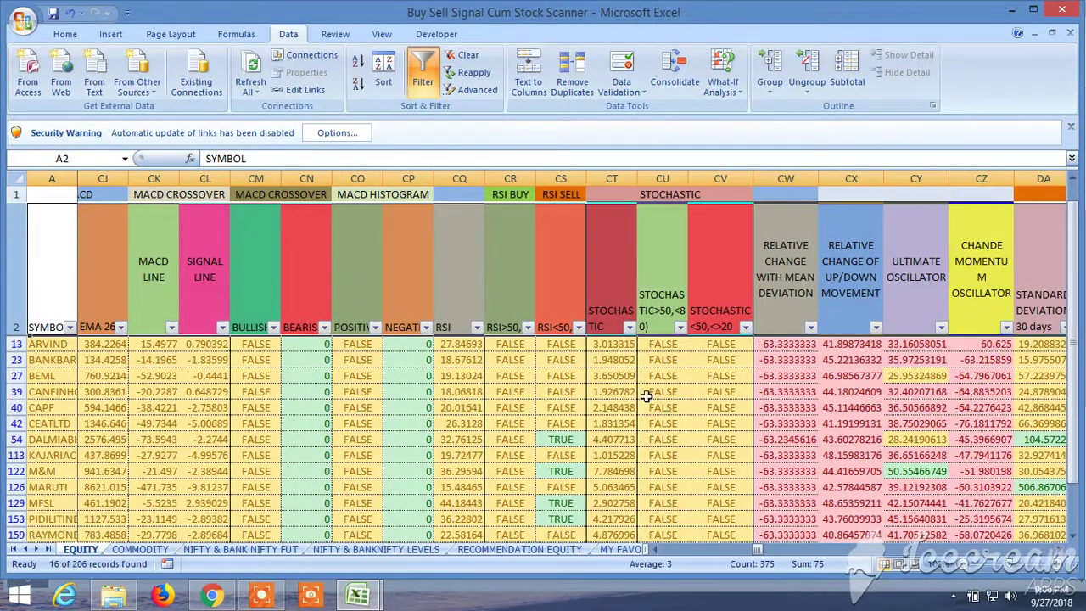
click(578, 328)
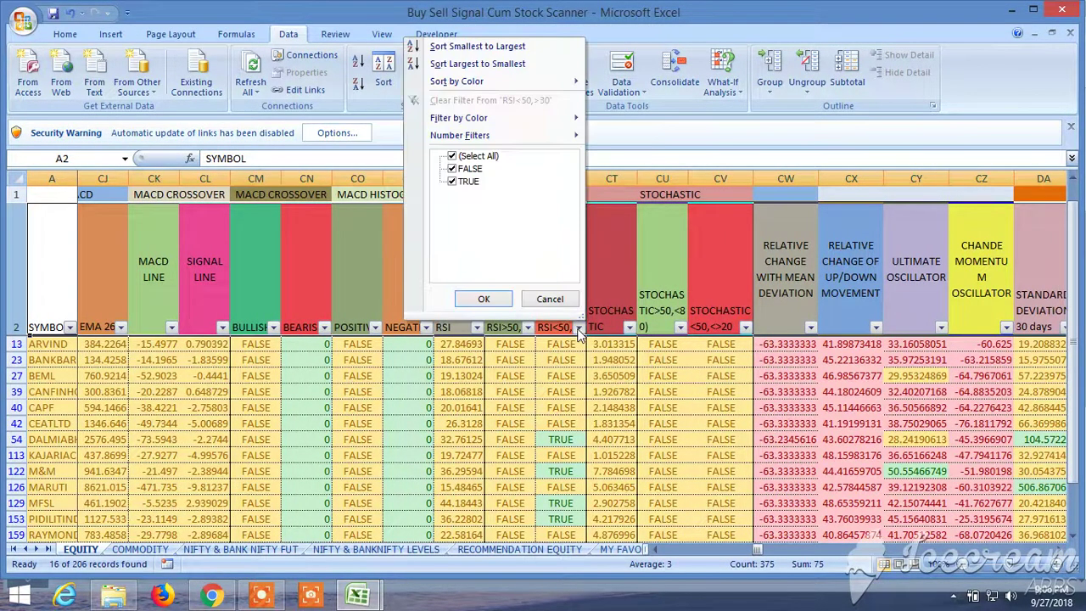
click(452, 169)
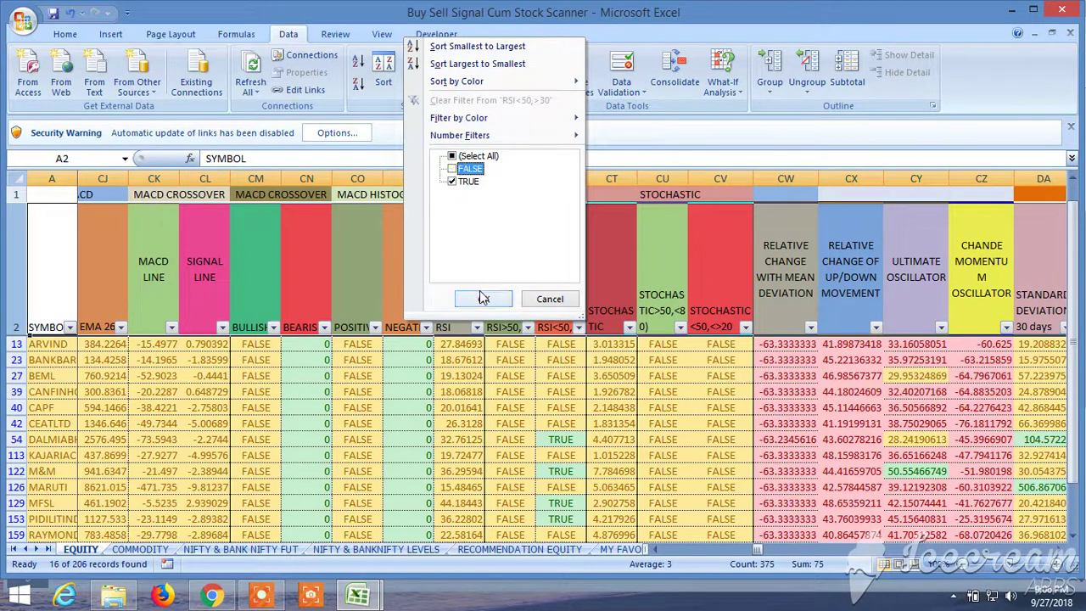
click(484, 299)
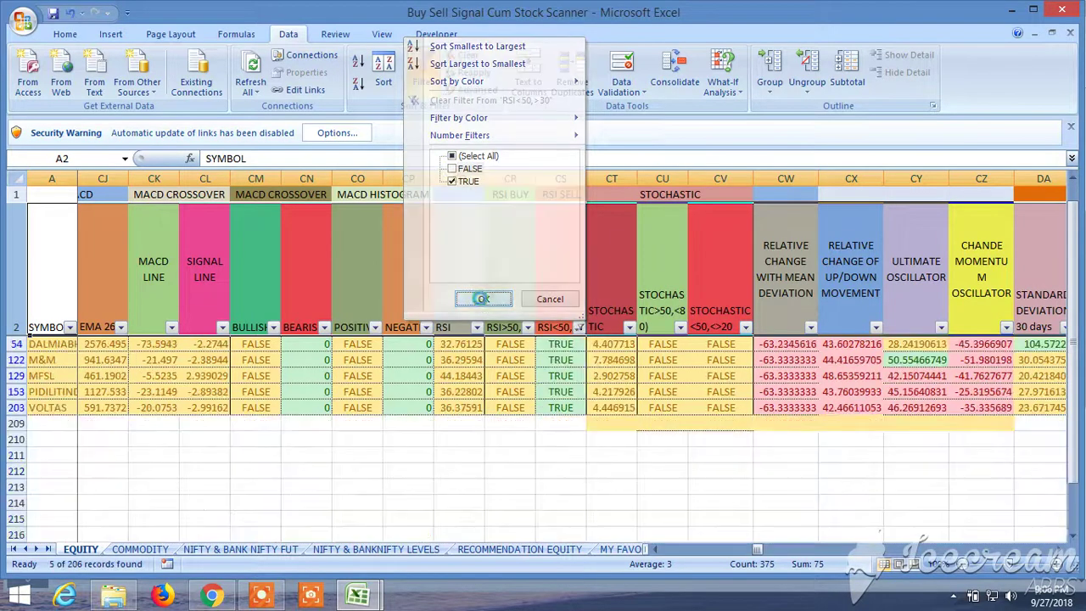
- Examine the stochastic, oscillator, volatility, weighted close, Super Trend, linear regression and Chandelier Exit columns for the remaining stocks
click(1059, 550)
click(1060, 550)
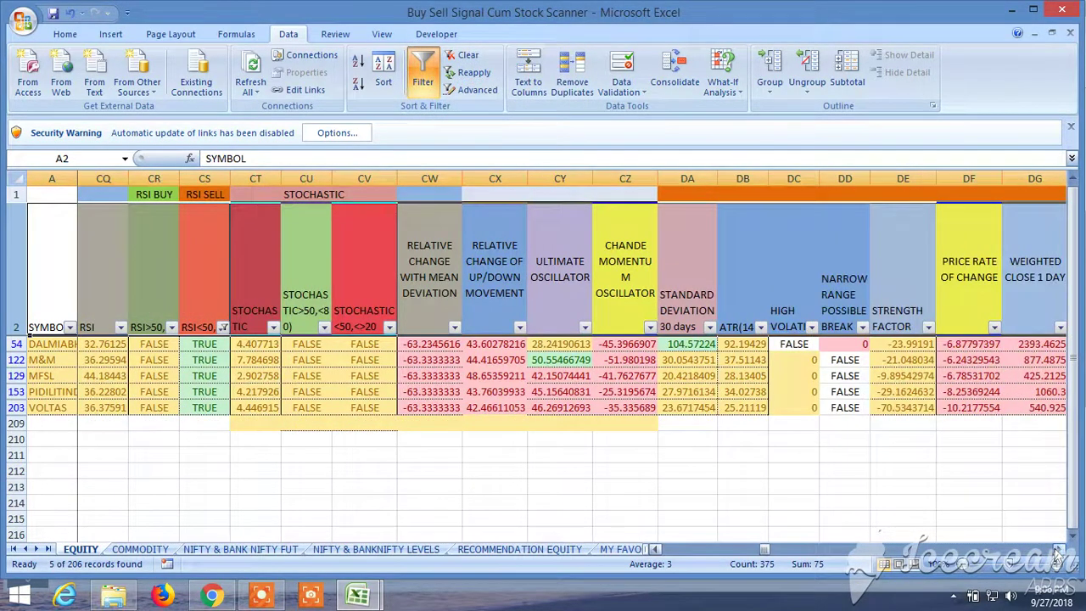
click(1059, 550)
click(1059, 550)
click(1060, 549)
click(1059, 550)
click(1060, 550)
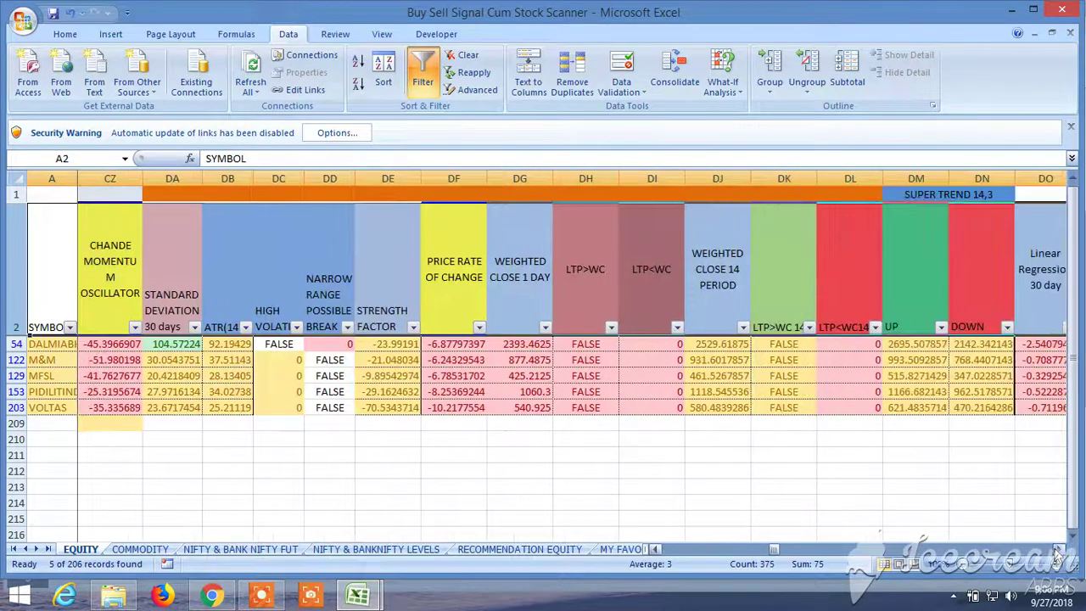
click(1059, 550)
click(1059, 550)
click(1059, 550)
click(1059, 550)
click(1059, 550)
click(1059, 550)
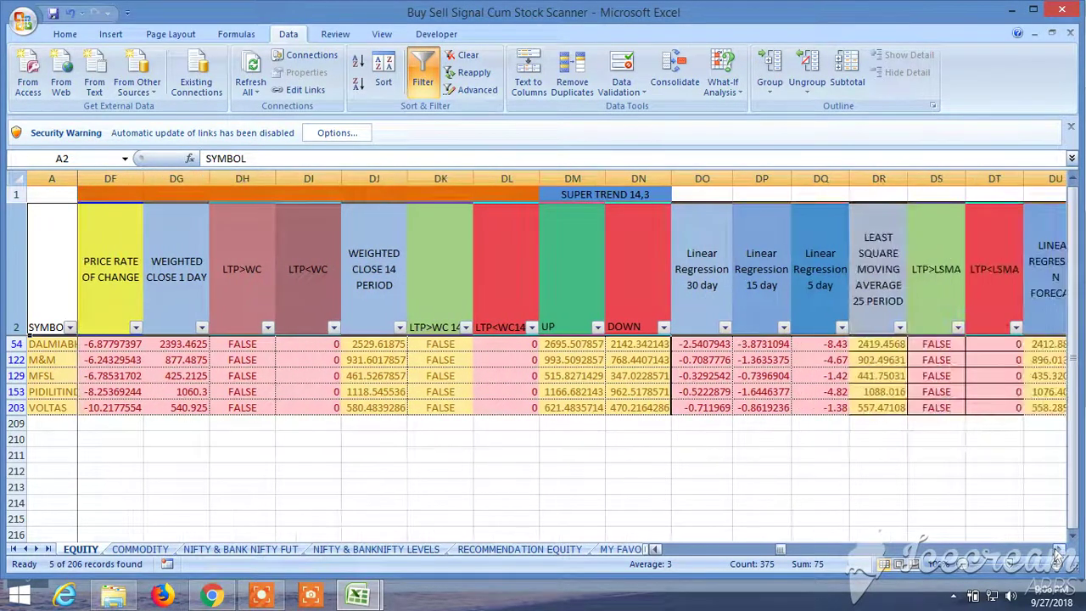
click(1059, 550)
click(1059, 550)
click(1060, 550)
click(1059, 549)
click(1059, 550)
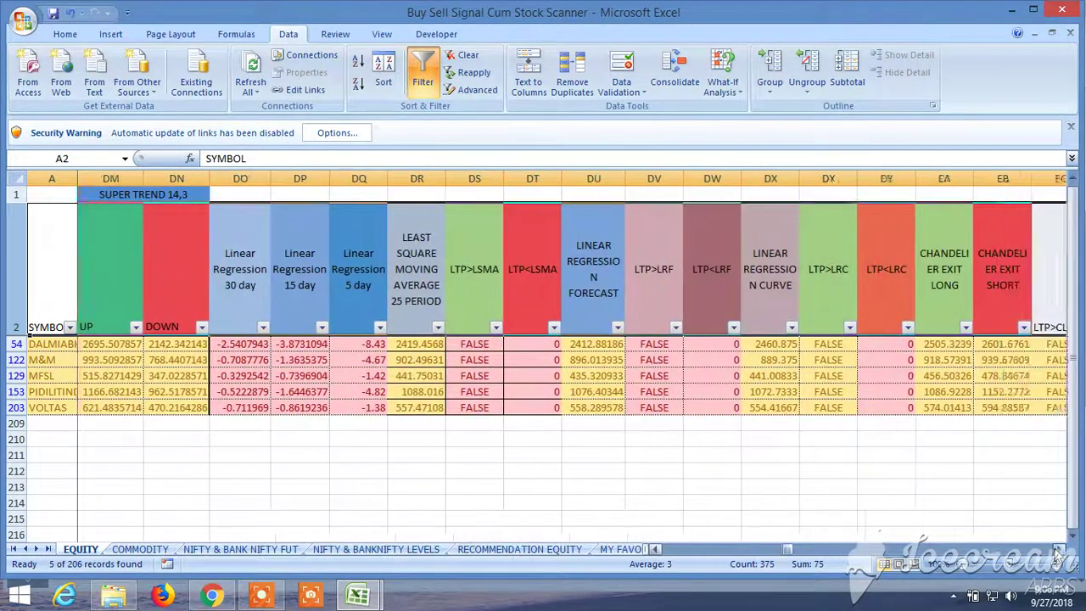
- Filter the S1-S2 column of the LTP position compared to positional trade levels (above below MA15) to show only TRUE
drag(1060, 550, 1059, 550)
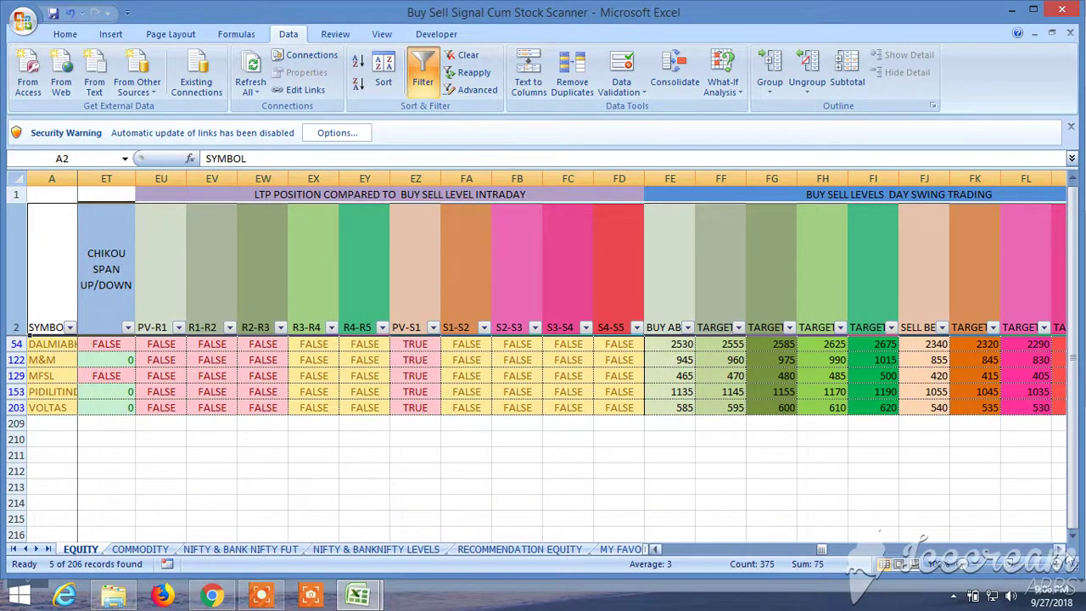
drag(1060, 550, 1060, 550)
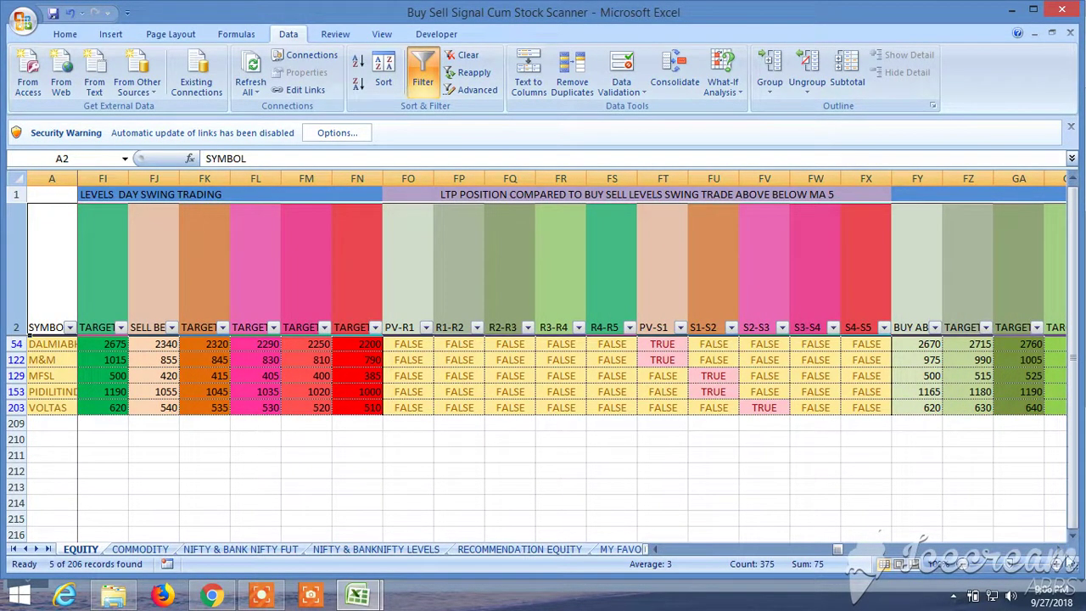
drag(1059, 552, 1060, 551)
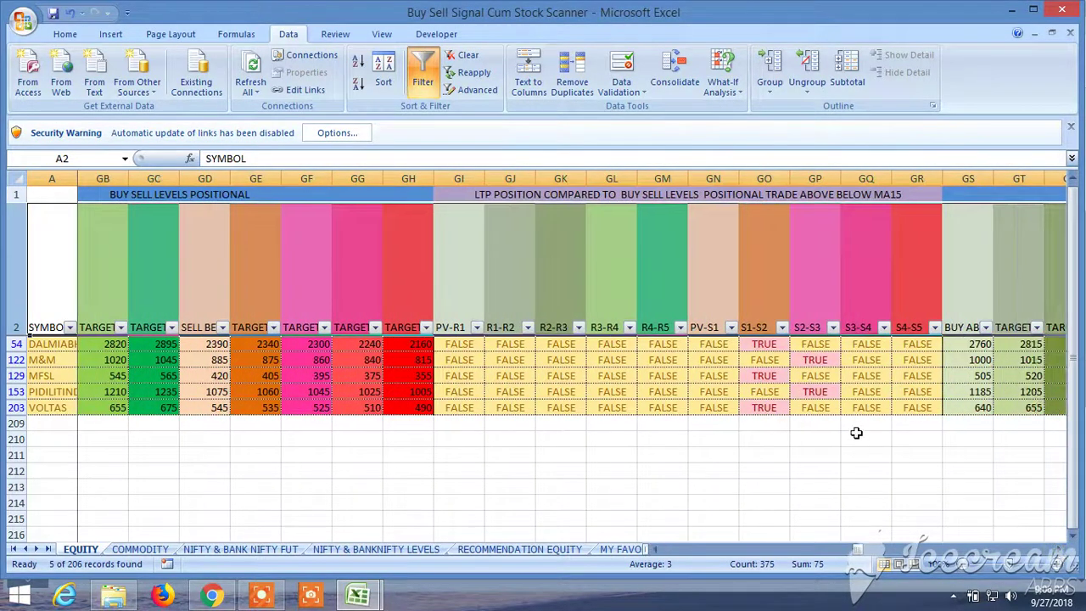
click(782, 327)
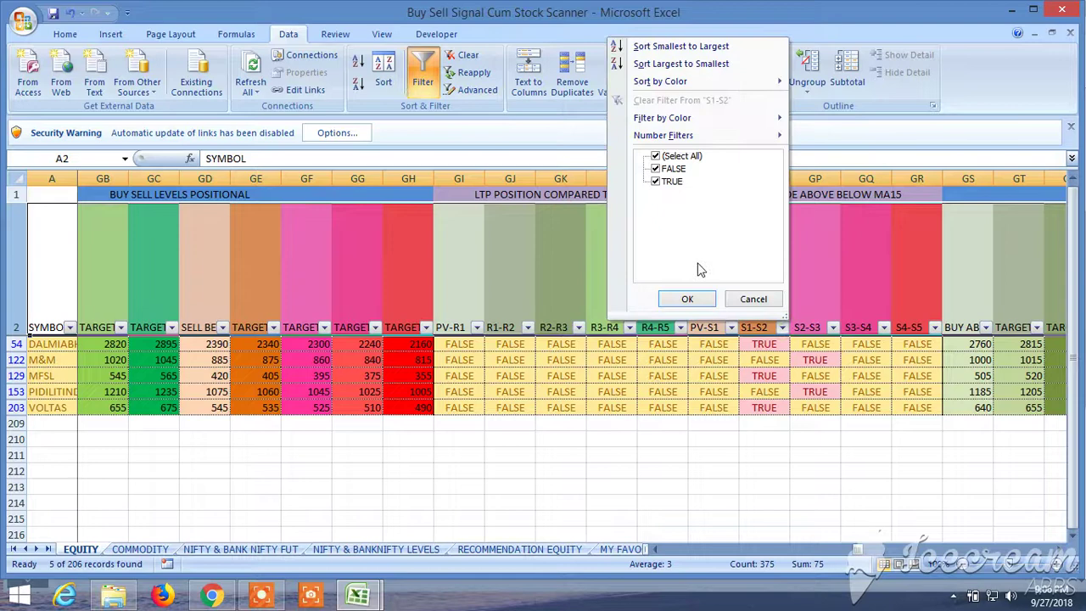
click(655, 169)
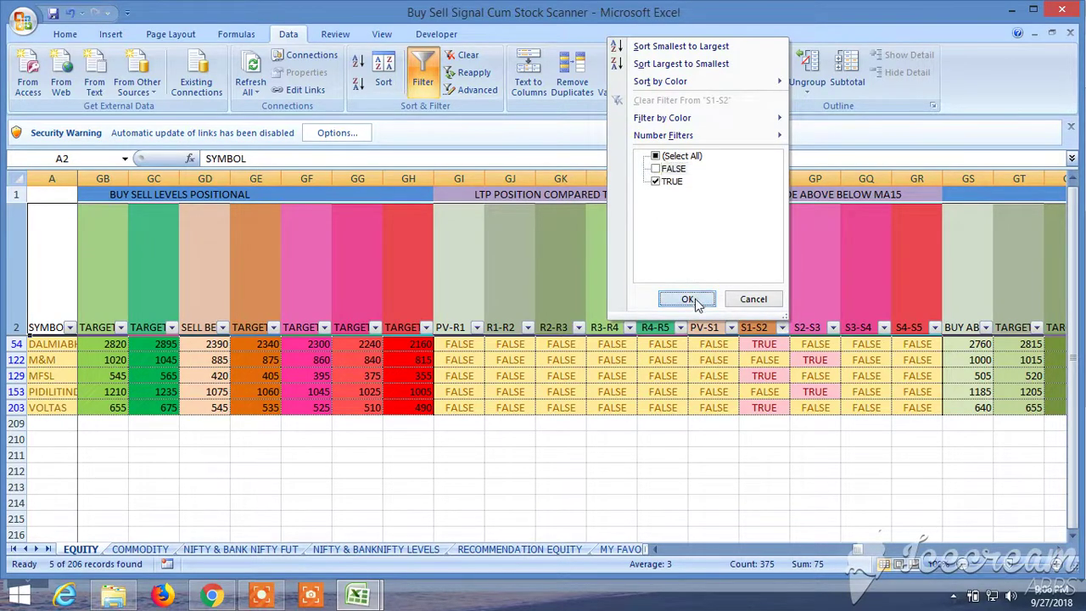
click(690, 299)
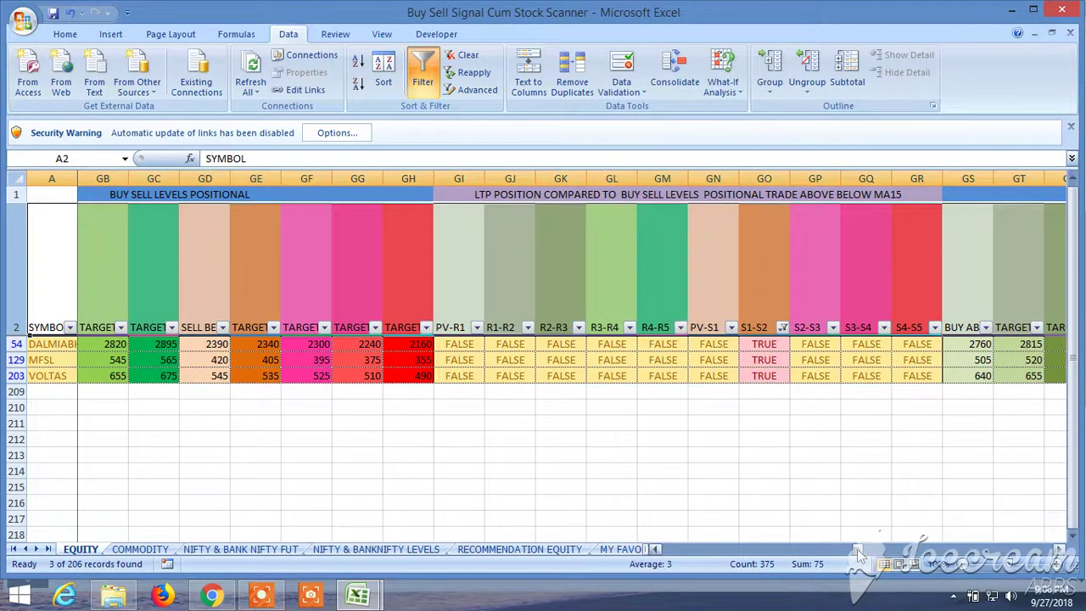
- Review the intraday buy and sell levels and the New Buy Sell Level 1 and 2 columns for the remaining stocks
drag(859, 553, 655, 551)
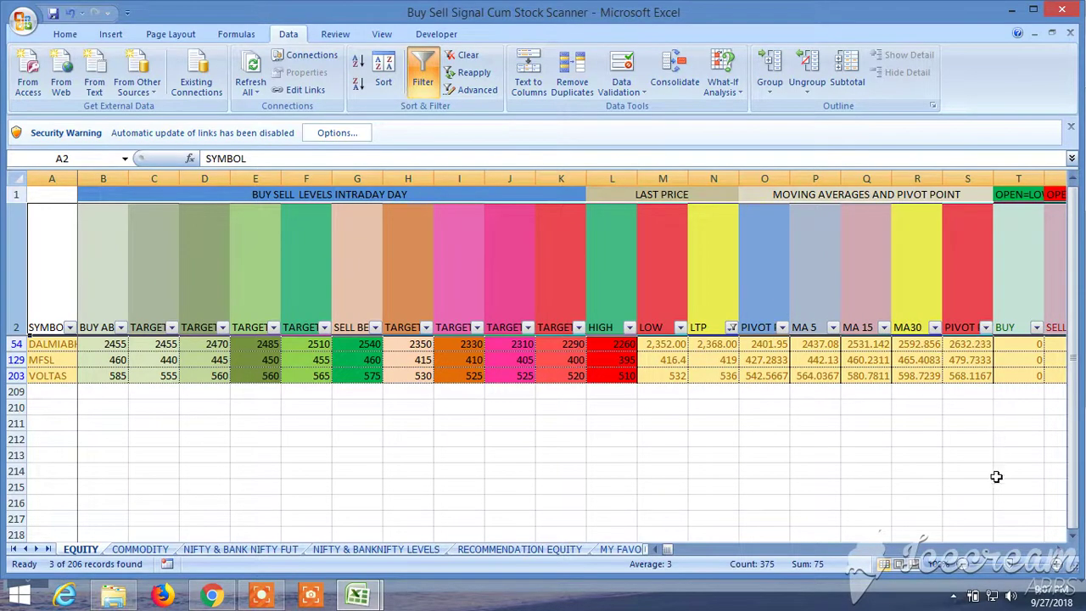
drag(670, 550, 1009, 566)
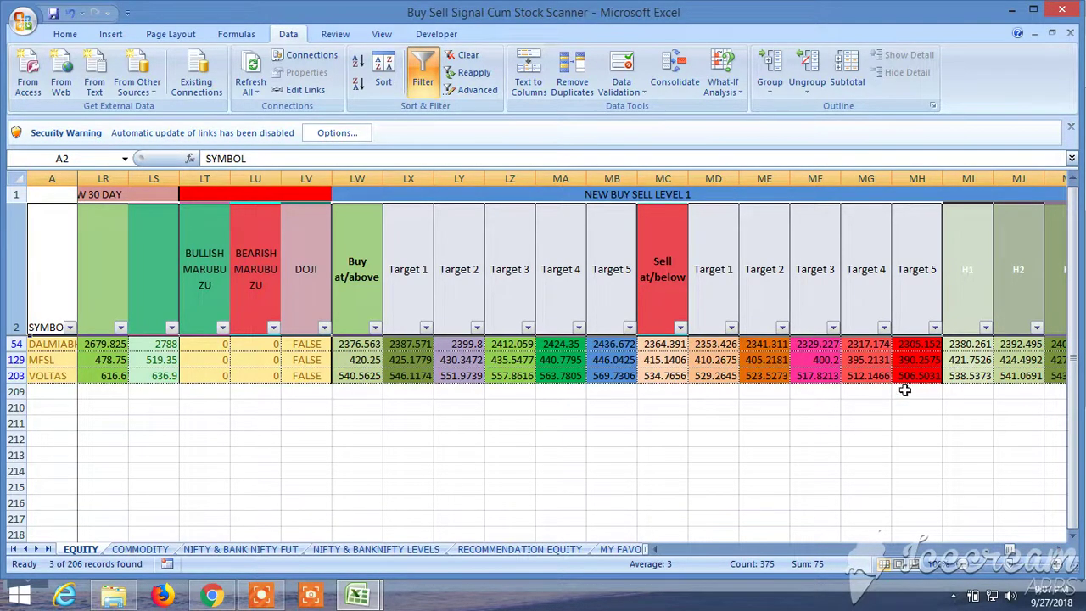
drag(1059, 550, 1059, 550)
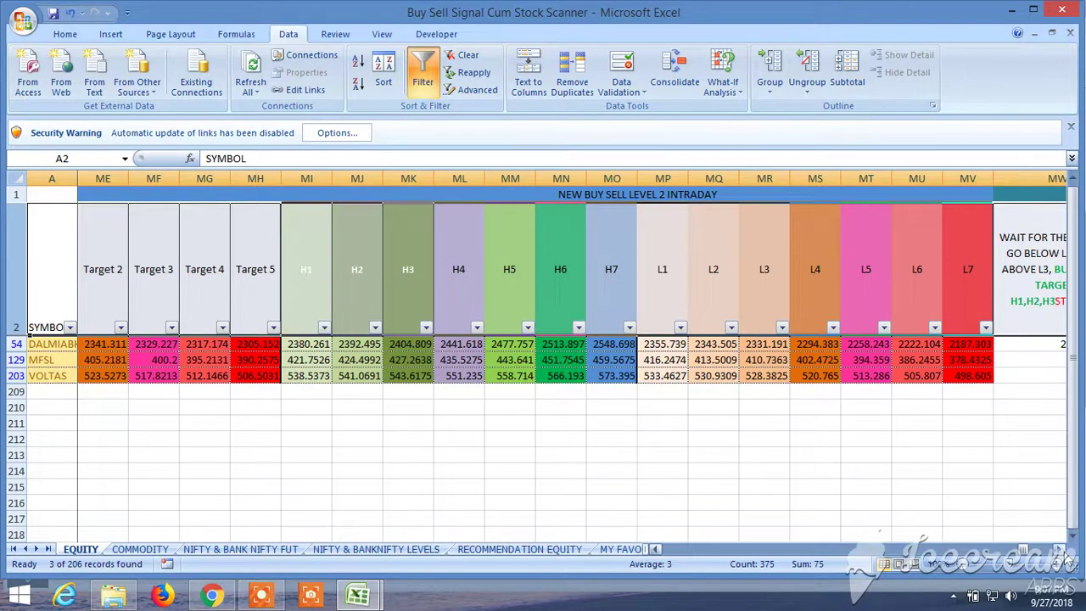
- Examine the LTP strategy columns between H3 & L3, H3 & H4, L3 & L4, above H4 and below L4, including their targets
scroll(1060, 553, right, 11)
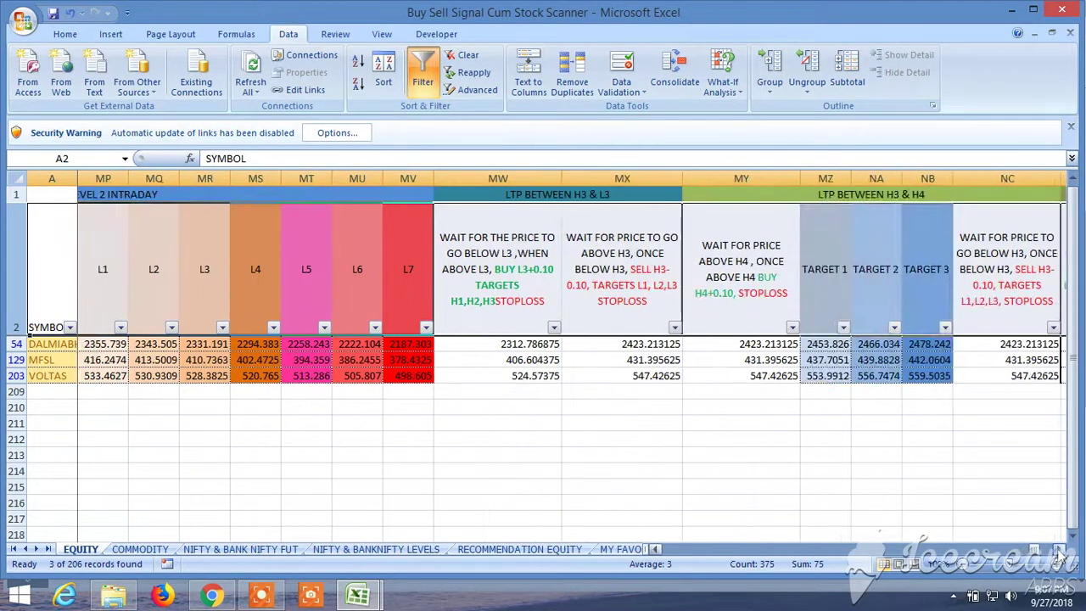
scroll(1060, 554, right, 4)
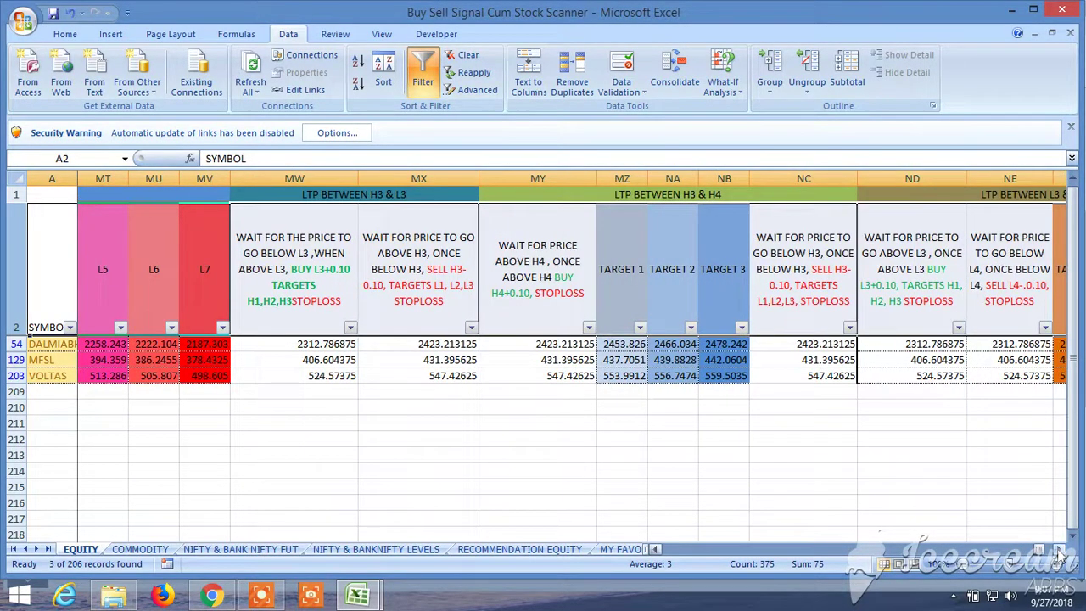
click(1060, 552)
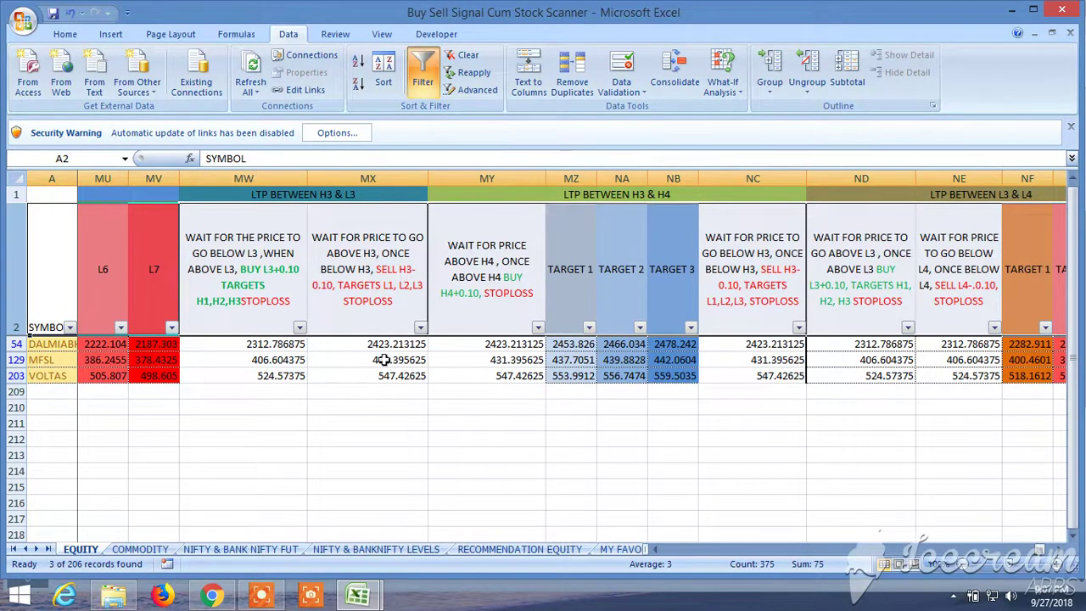
click(1059, 550)
click(1058, 550)
click(1058, 550)
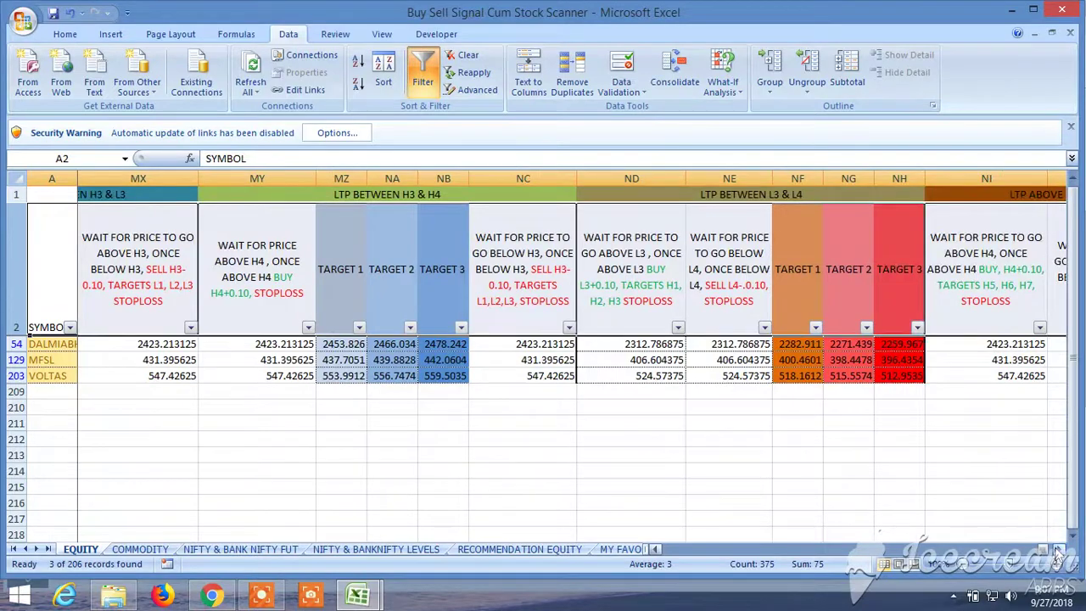
click(1059, 550)
click(1058, 550)
click(1058, 550)
click(1058, 550)
click(1058, 550)
click(1058, 550)
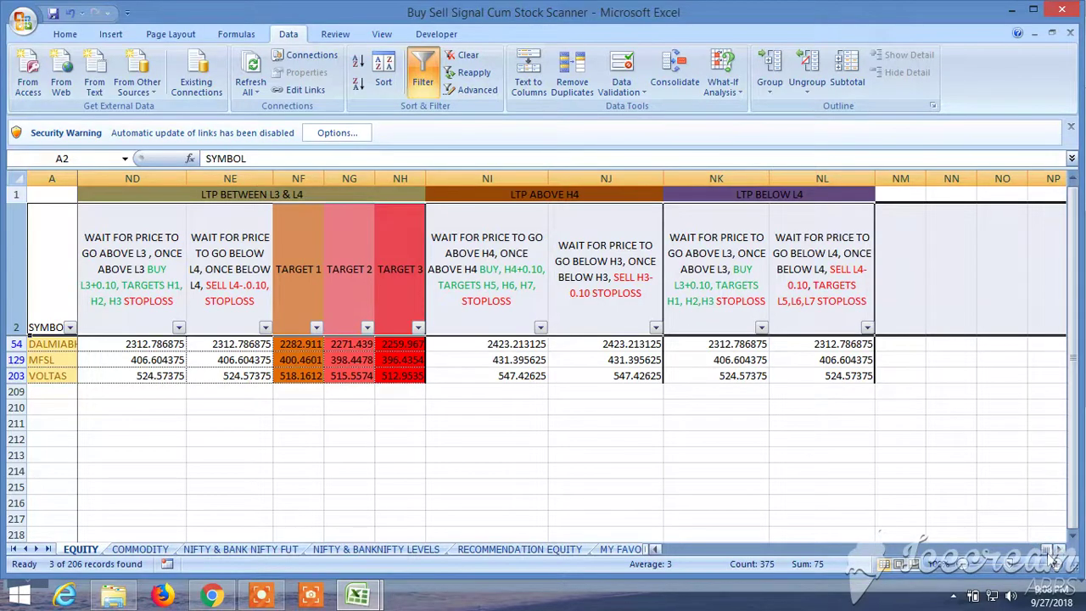
scroll(1052, 558, left, 16)
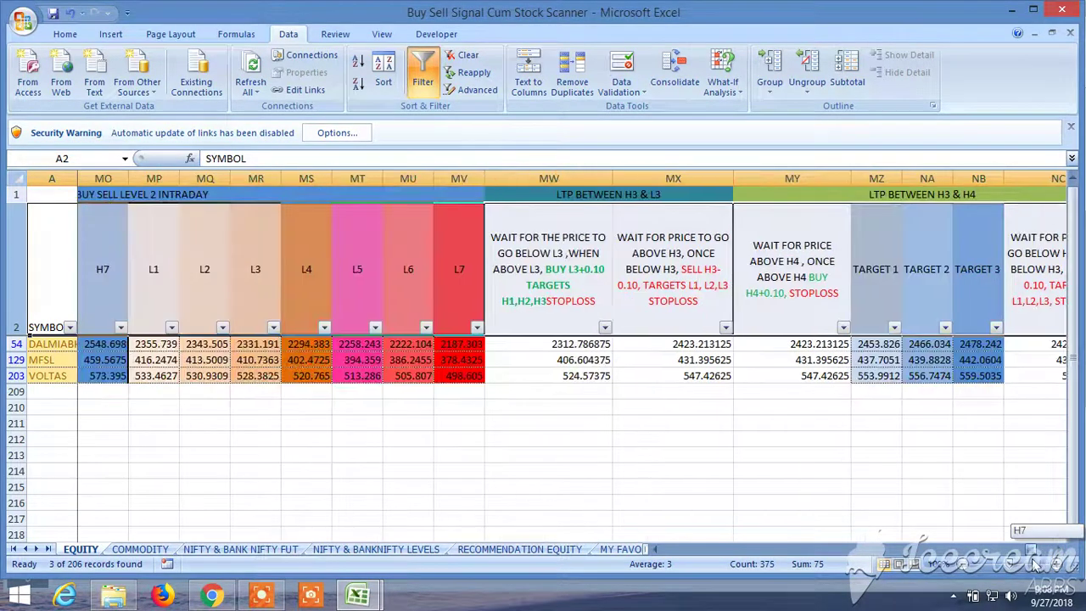
- Review the Fibonacci, conventional pivot, indicator, resistance and support levels on the NIFTY & BANKNIFTY LEVELS sheet
drag(1031, 550, 655, 547)
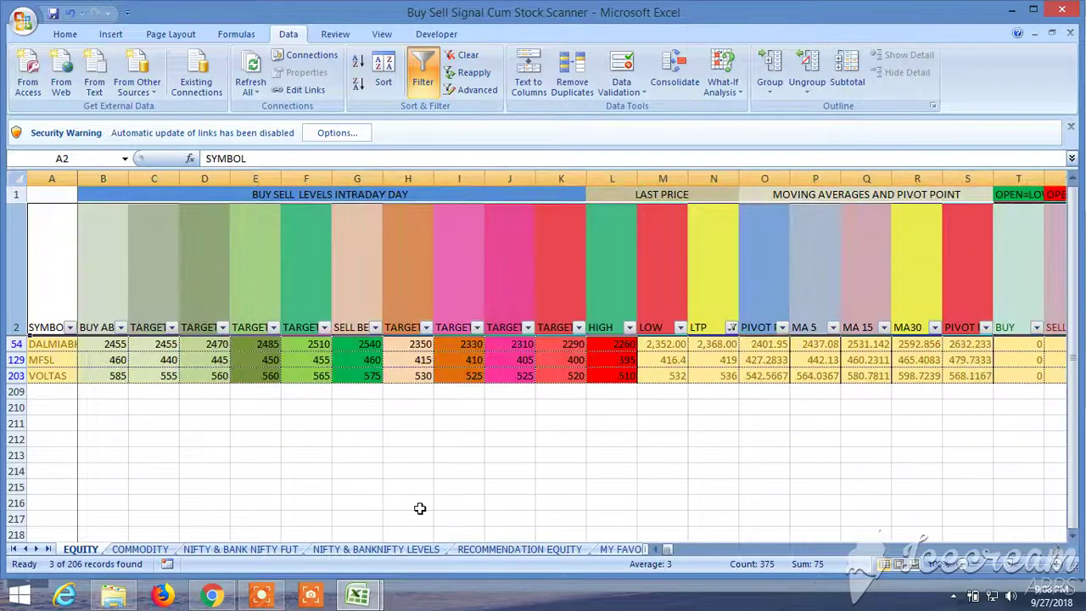
click(405, 550)
drag(723, 550, 683, 565)
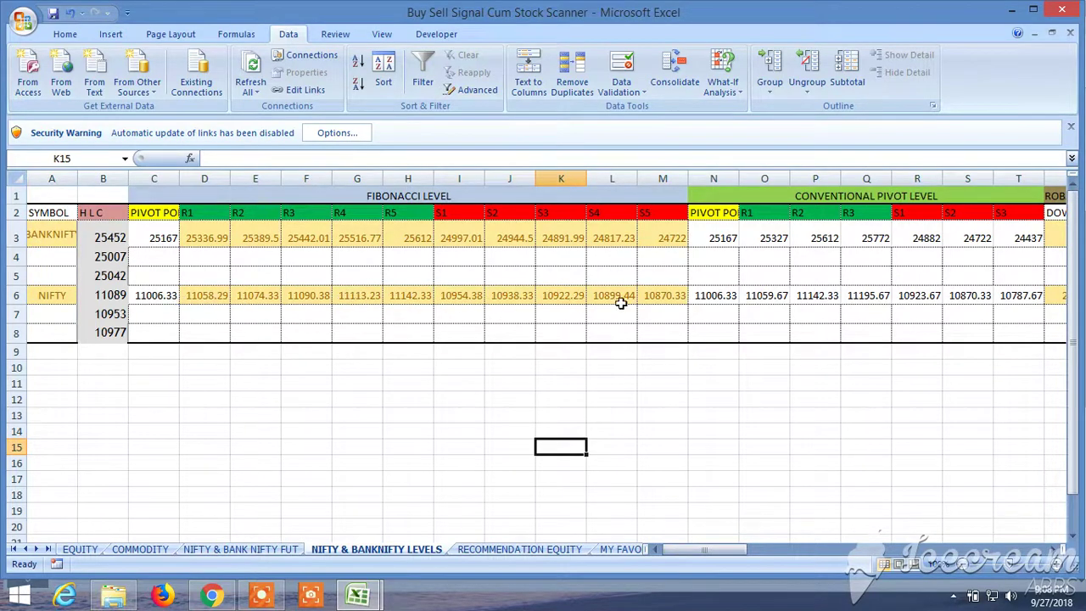
drag(694, 548, 902, 560)
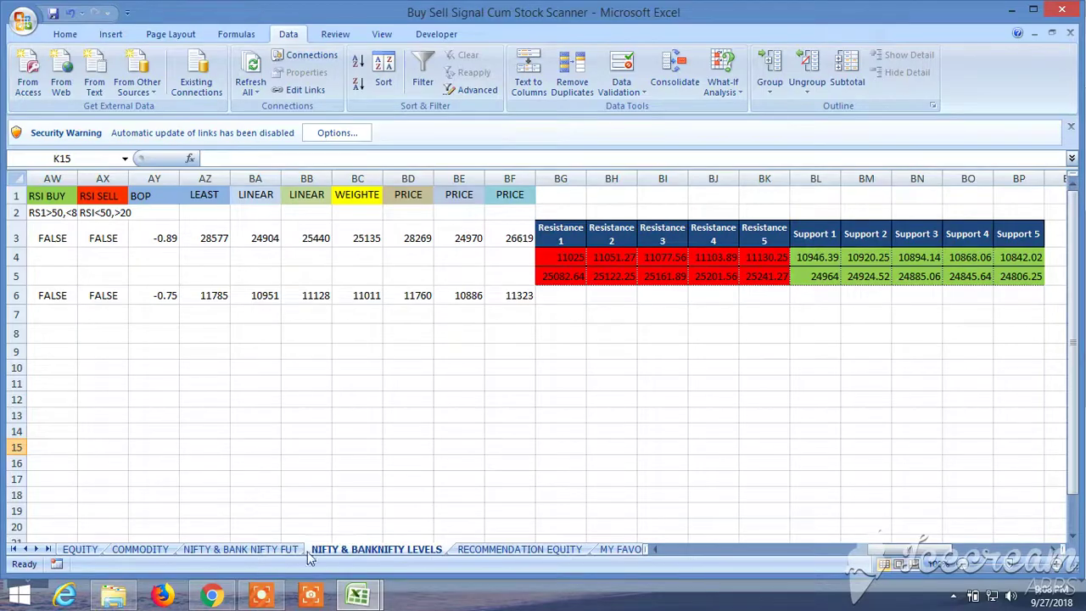
- Switch to the Investing.com live chart in Chrome and examine recent daily candles and indicators for Dalmia Bharat
click(212, 594)
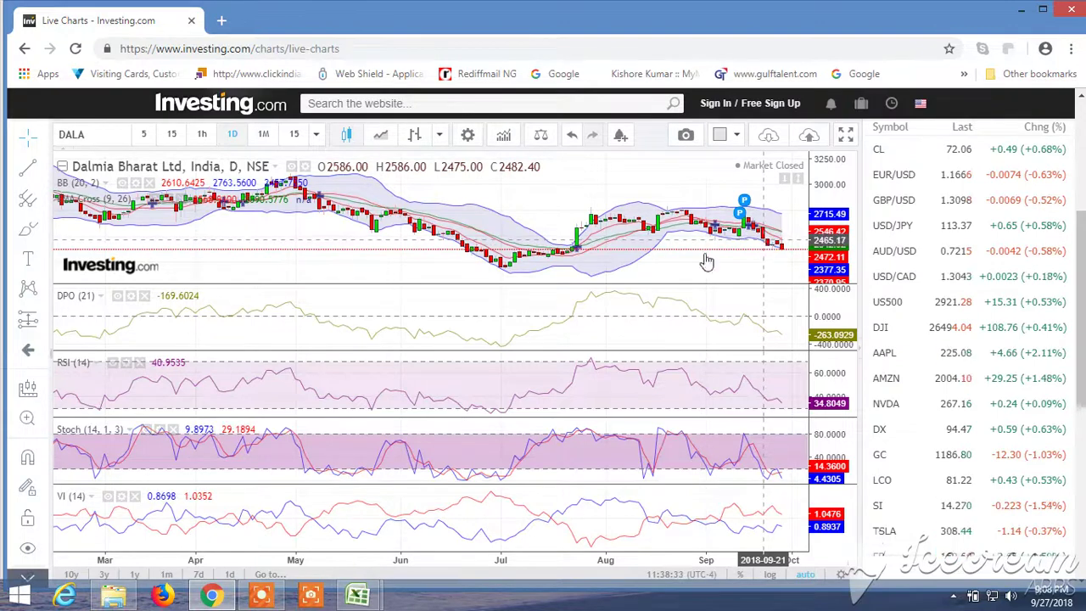
scroll(743, 265, up, 1)
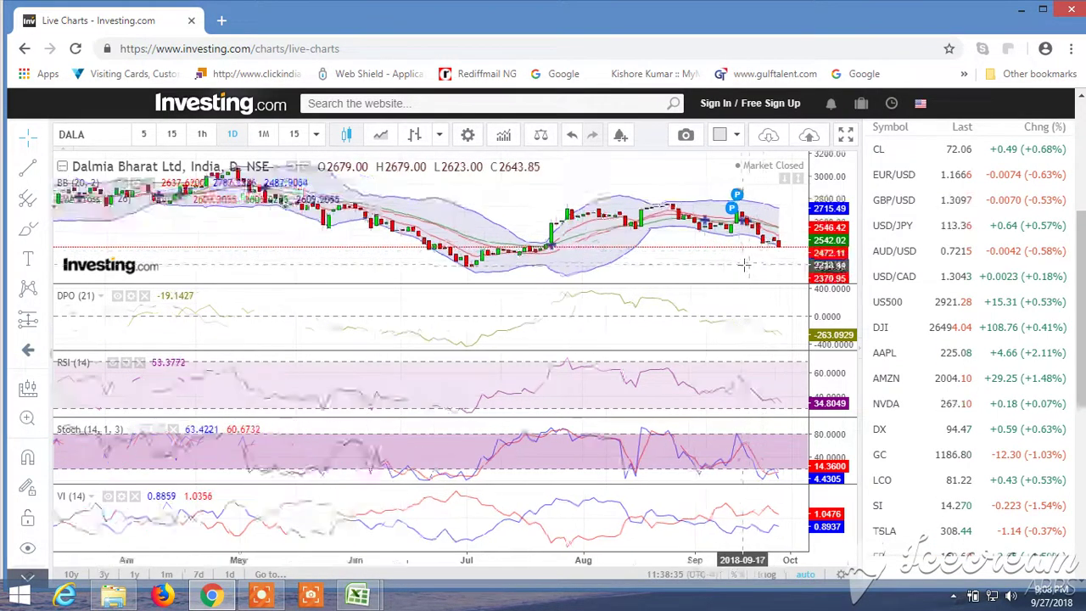
scroll(738, 264, up, 2)
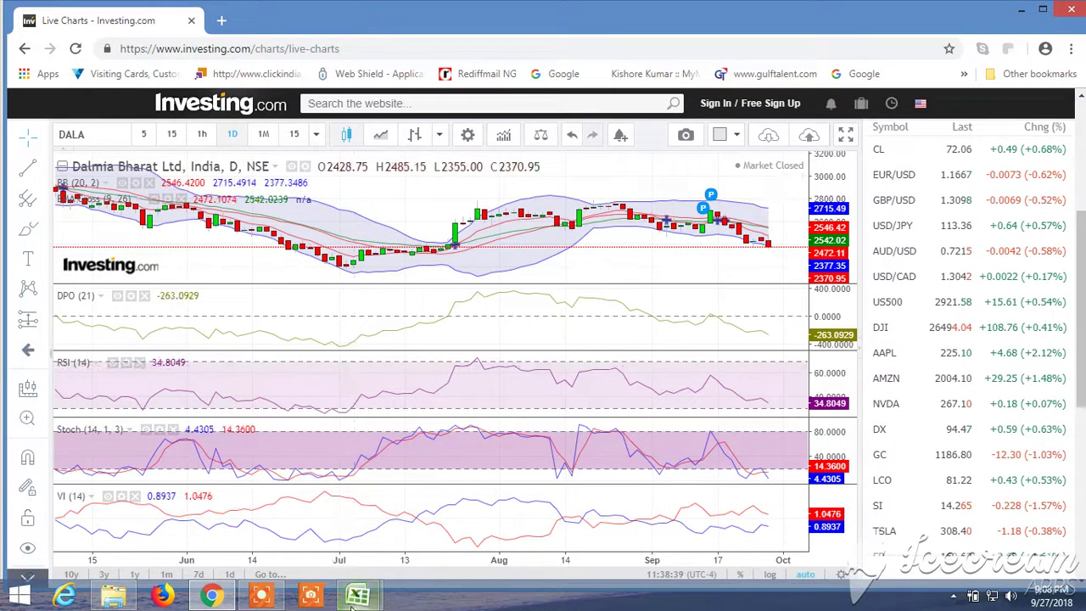
- Switch to Excel to locate the DALMIABHA symbol on the EQUITY sheet, and return to its Investing.com chart in Chrome
mouse_move(357, 597)
click(427, 514)
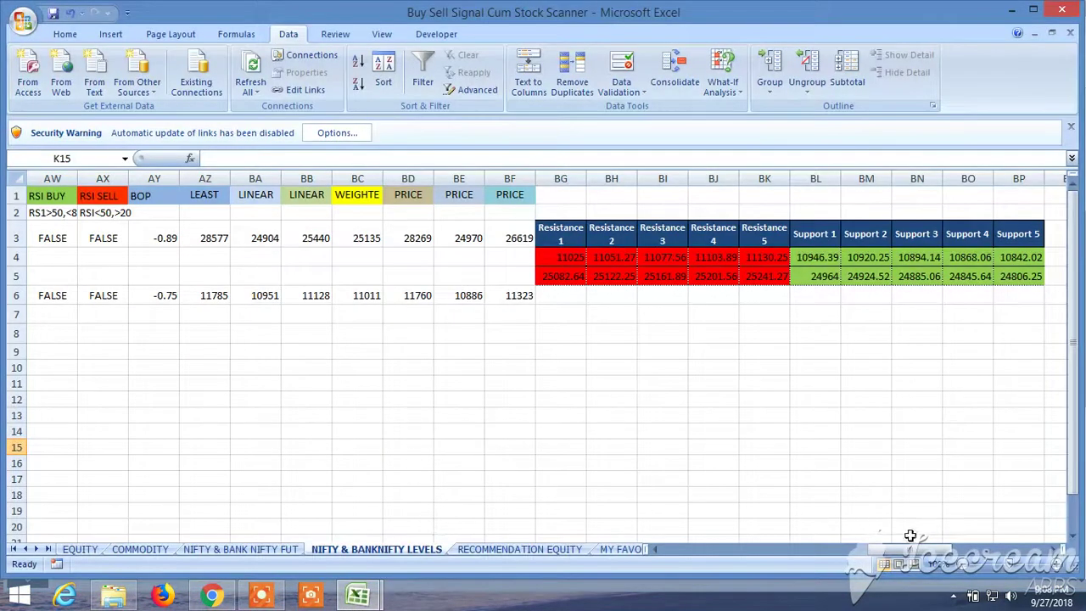
click(81, 550)
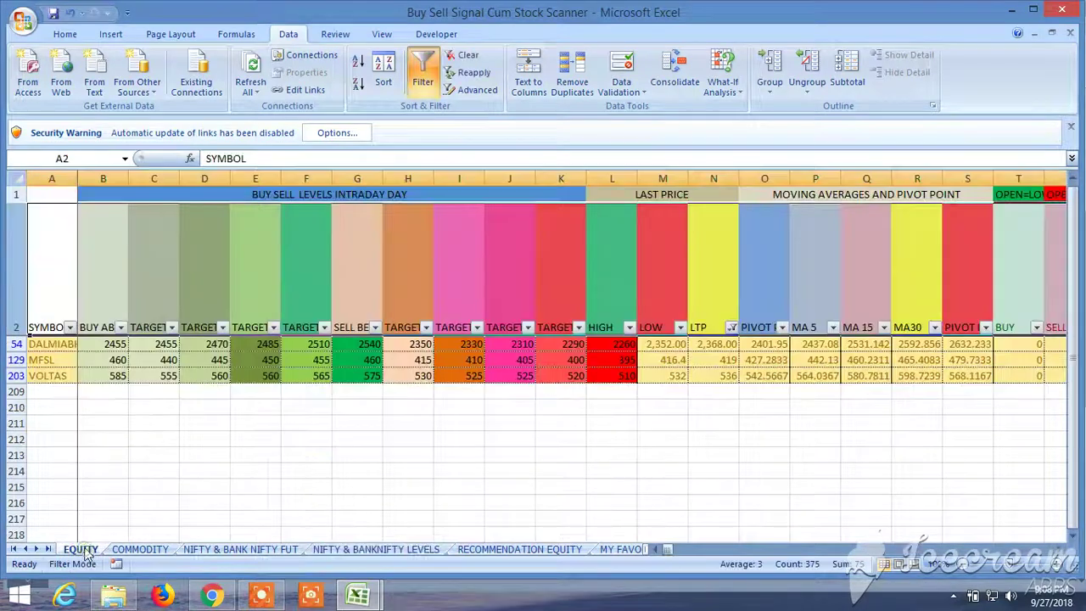
click(51, 344)
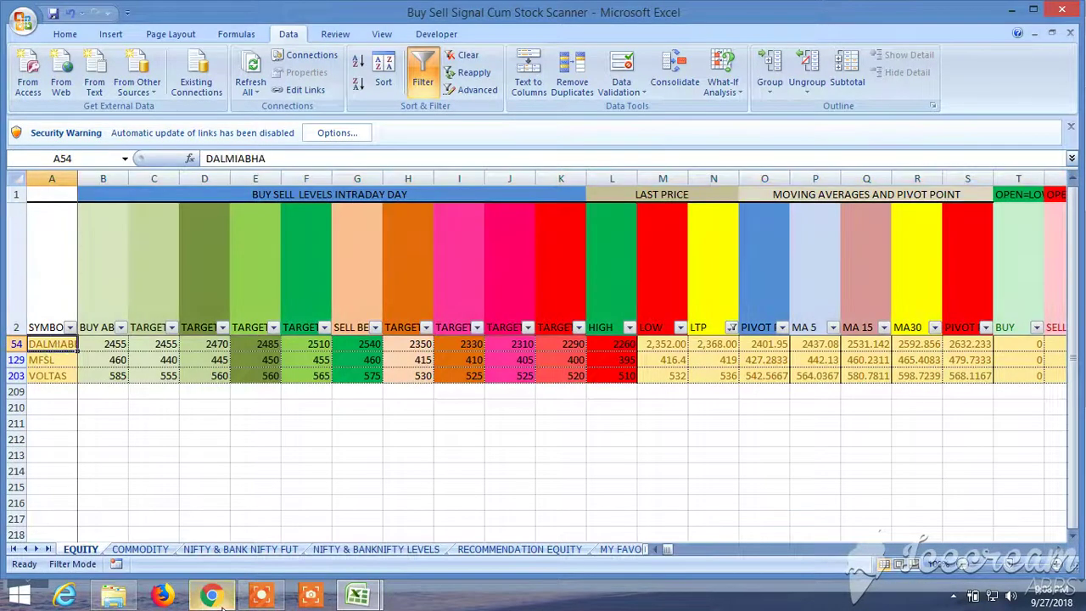
click(212, 596)
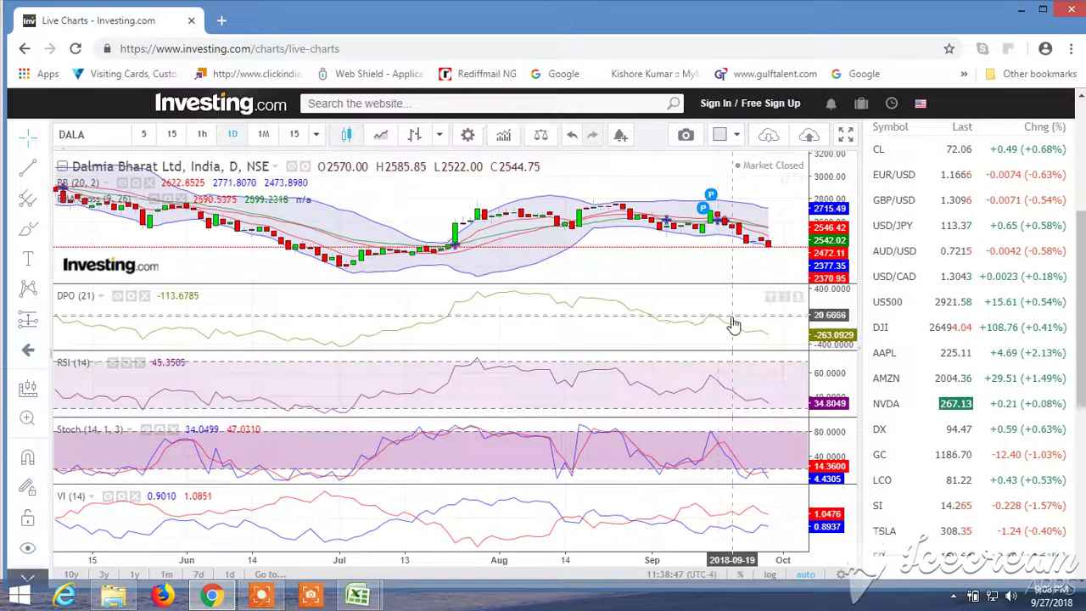